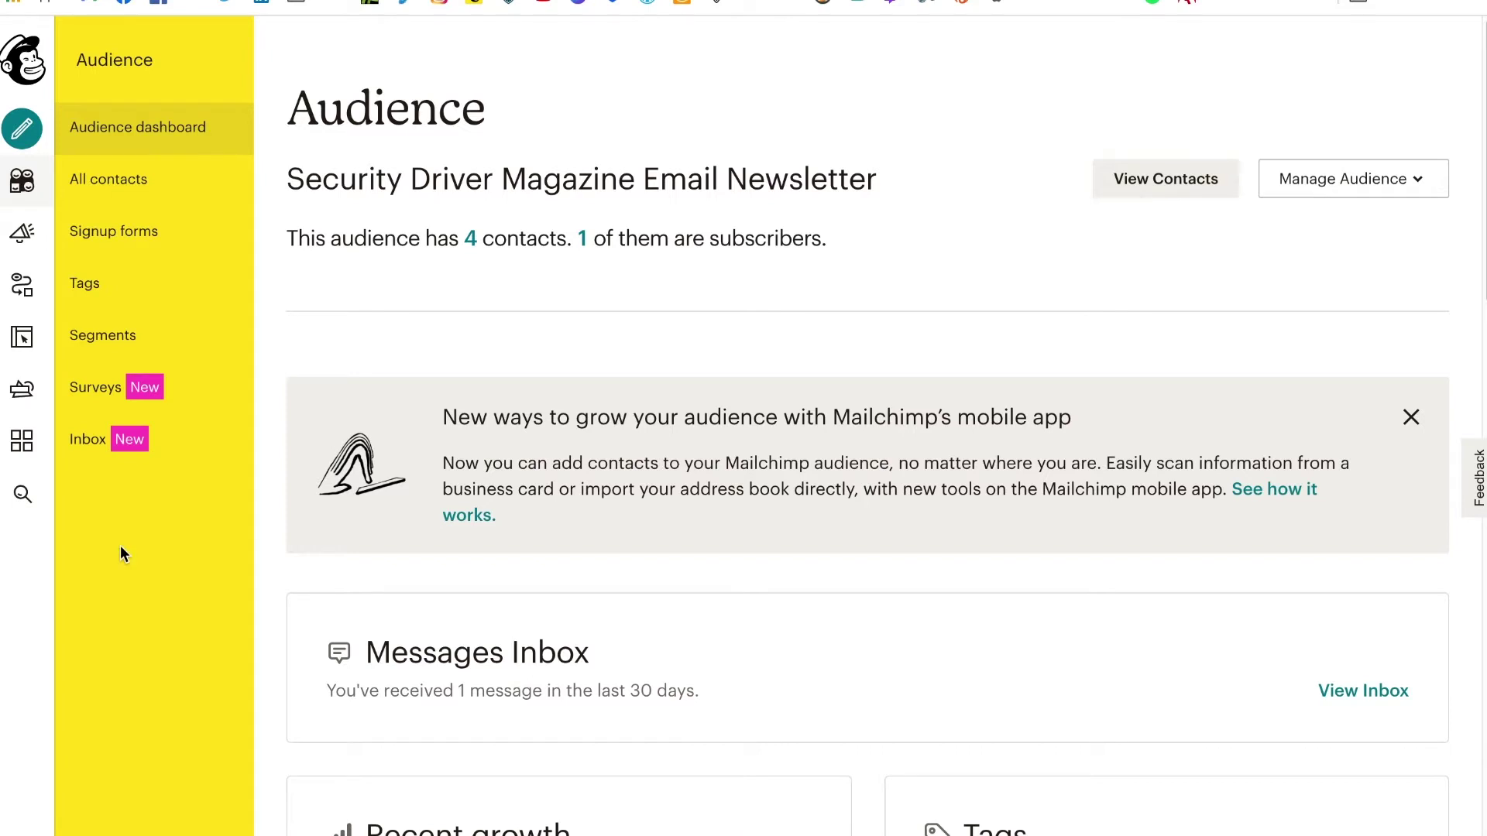
Open the audience's Inbox to reach the Re: Store Newsletter reply conversation
left_click(95, 439)
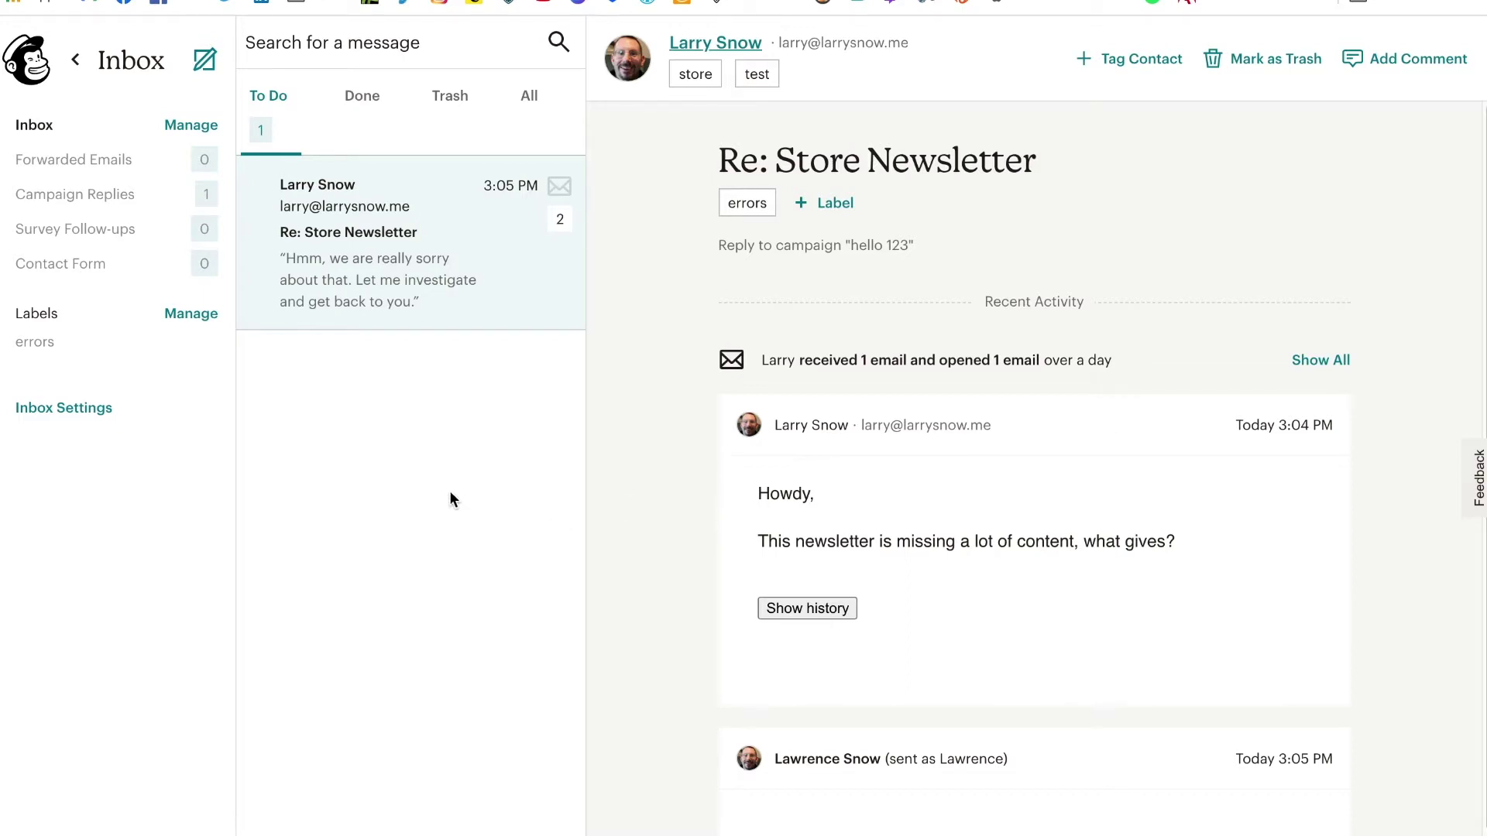
left_click(93, 412)
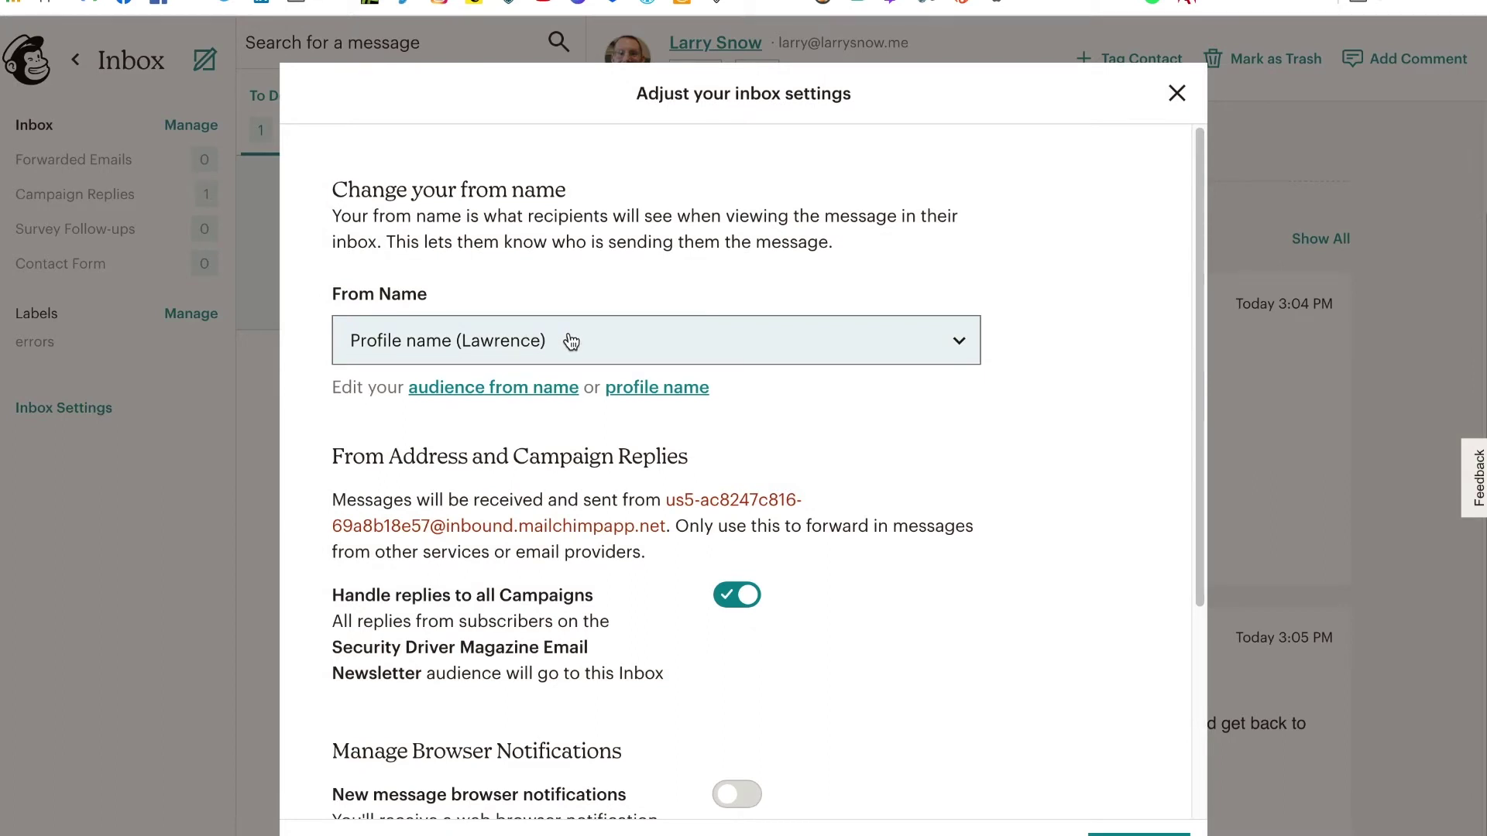
left_click(571, 342)
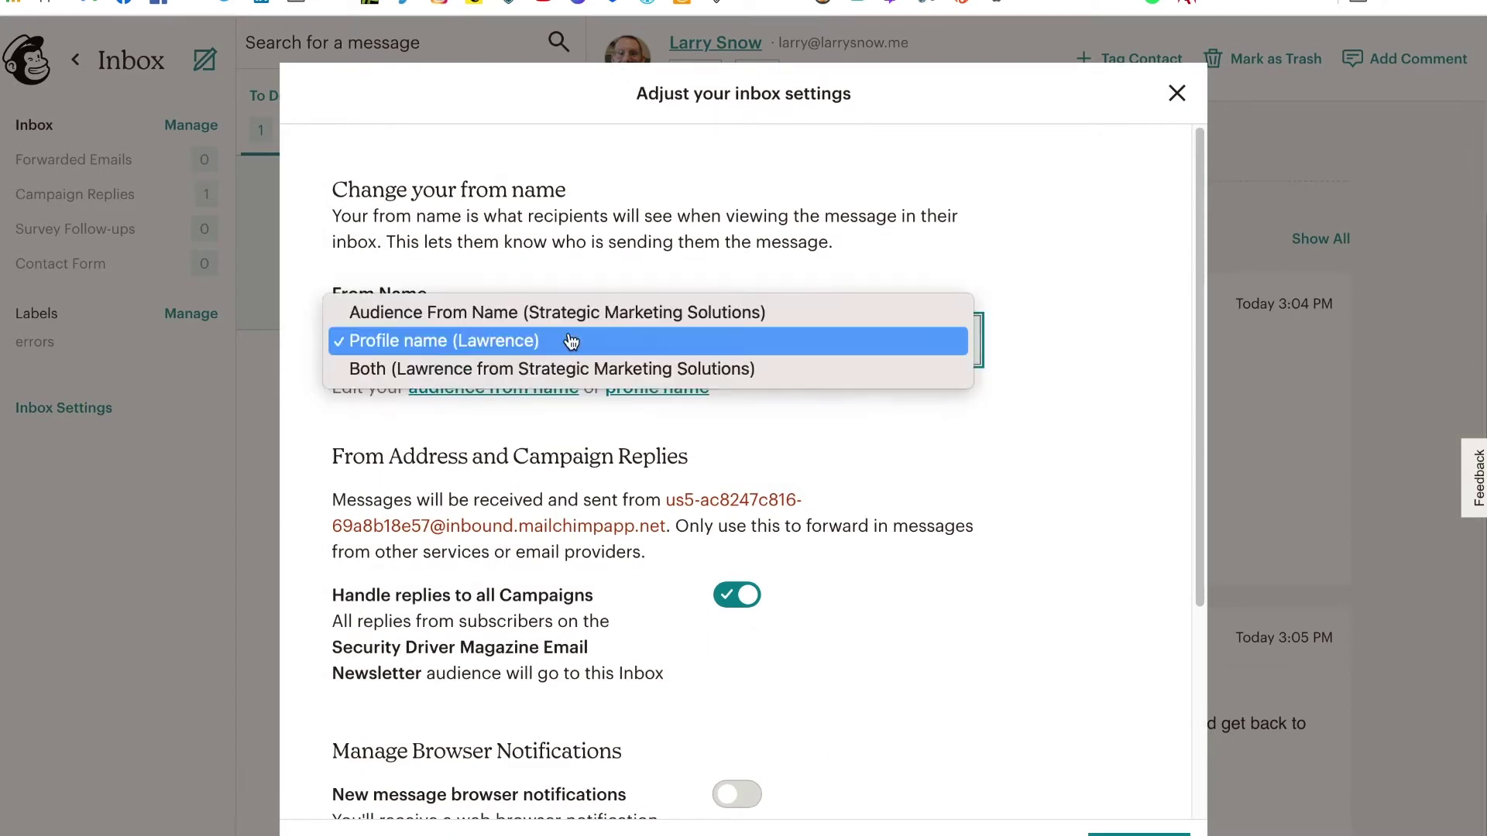
left_click(982, 452)
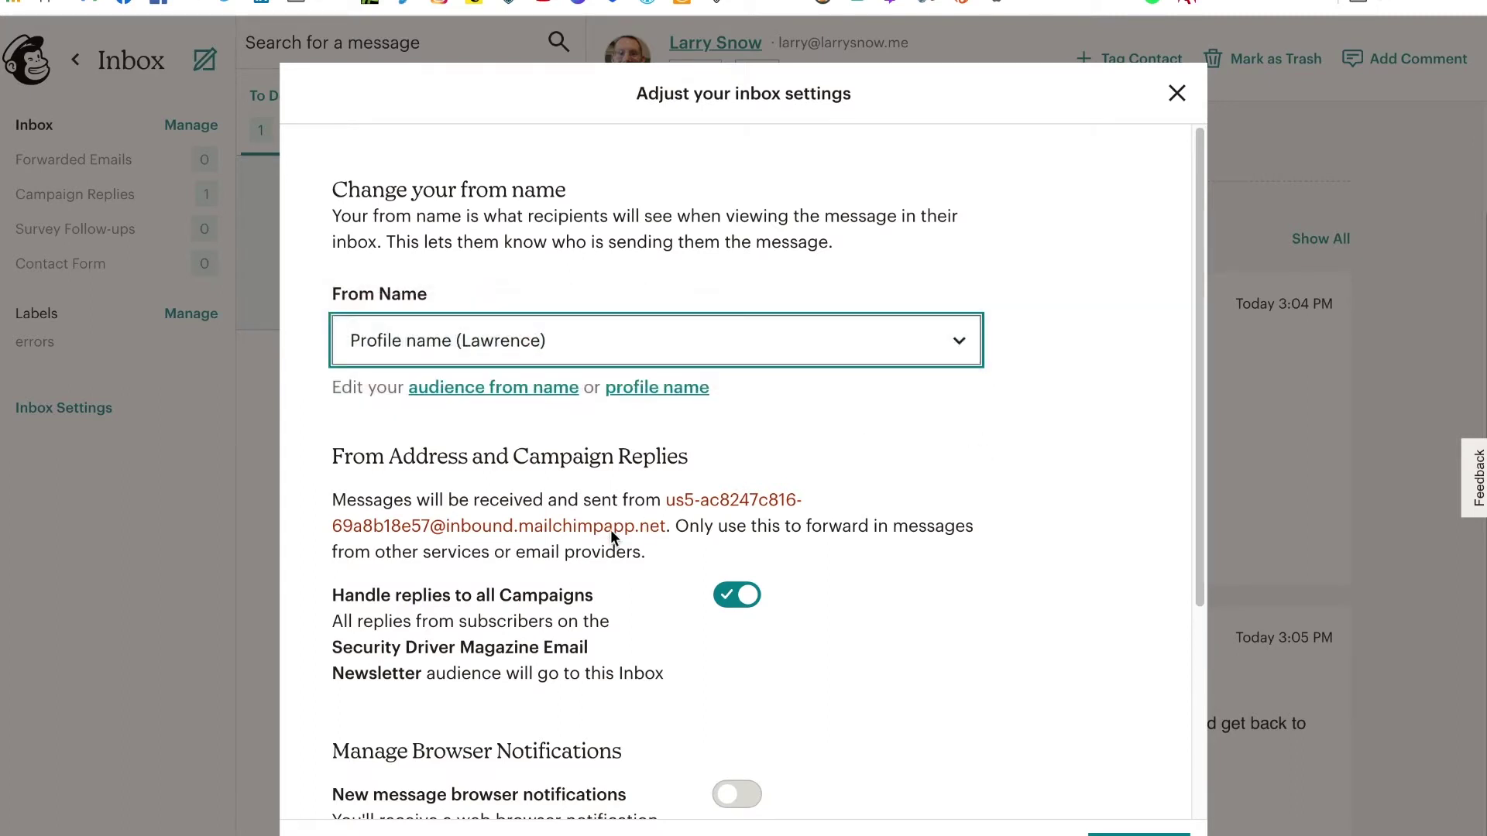
scroll(588, 533, "down", 2)
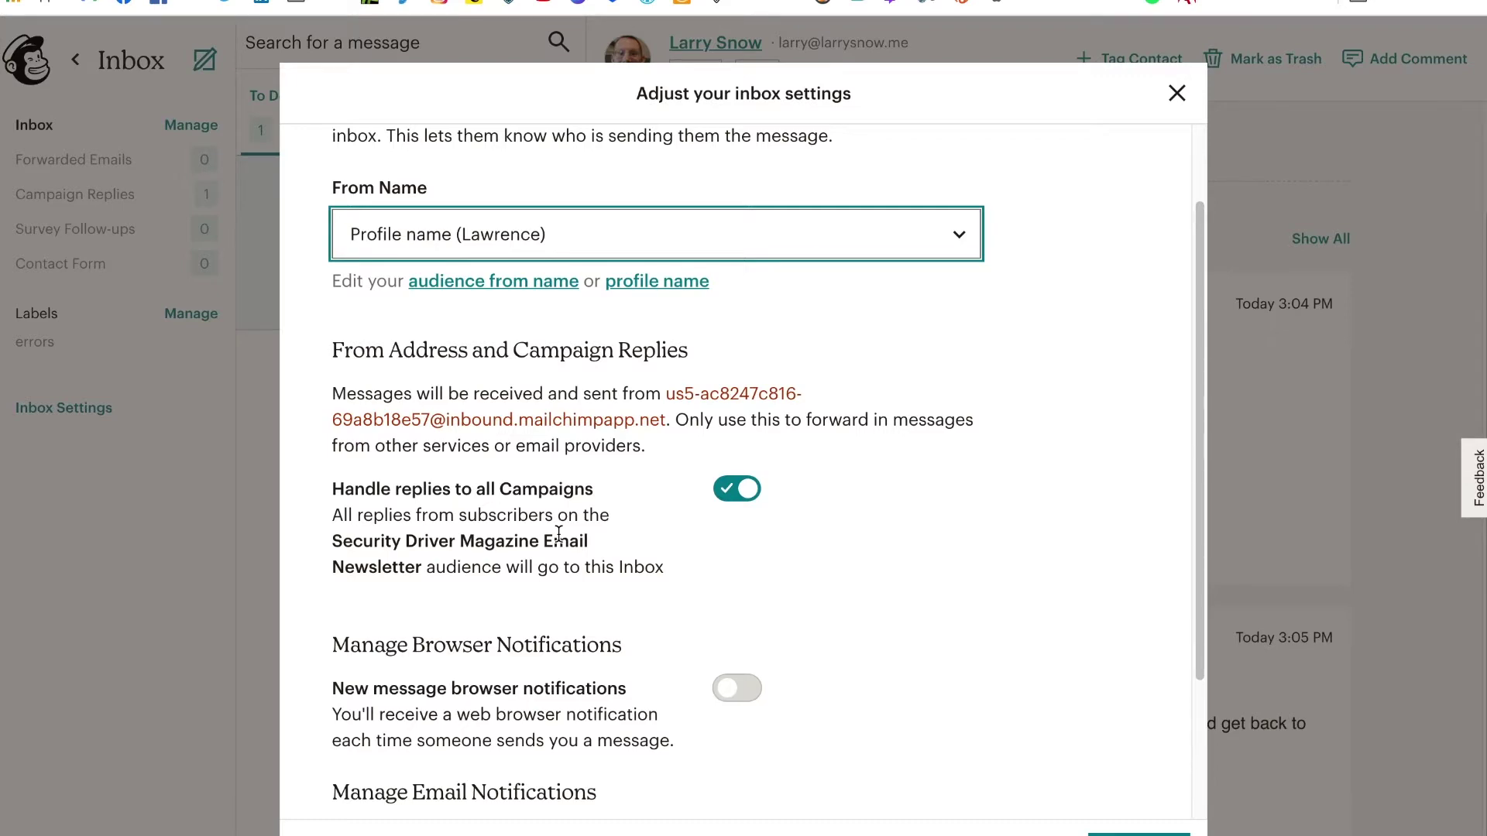
scroll(423, 618, "down", 3)
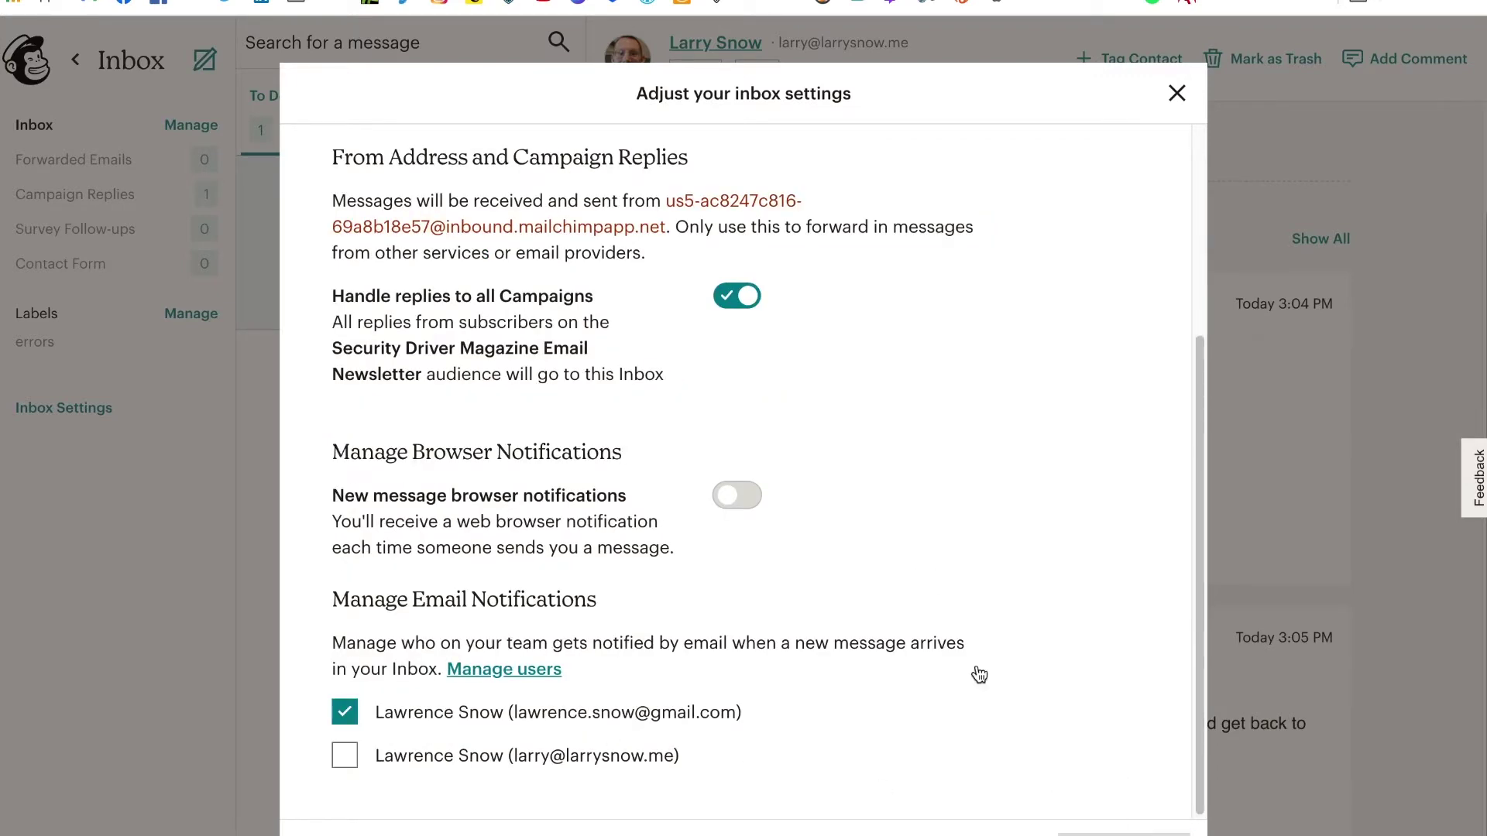
key("Escape")
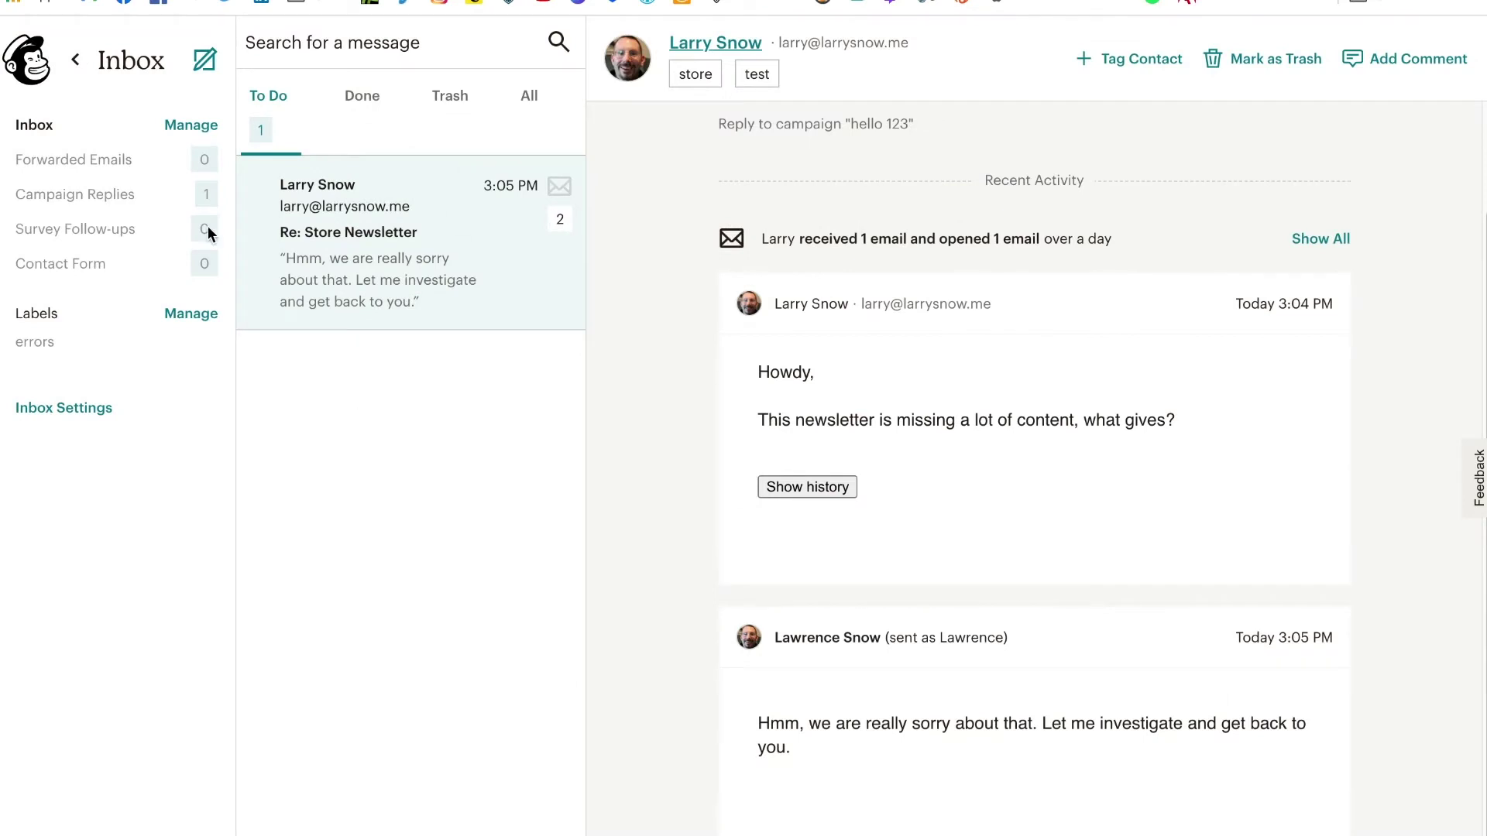
Open the Inbox's Add more sources page and browse the forwarding, survey, contact form and chat options
left_click(186, 130)
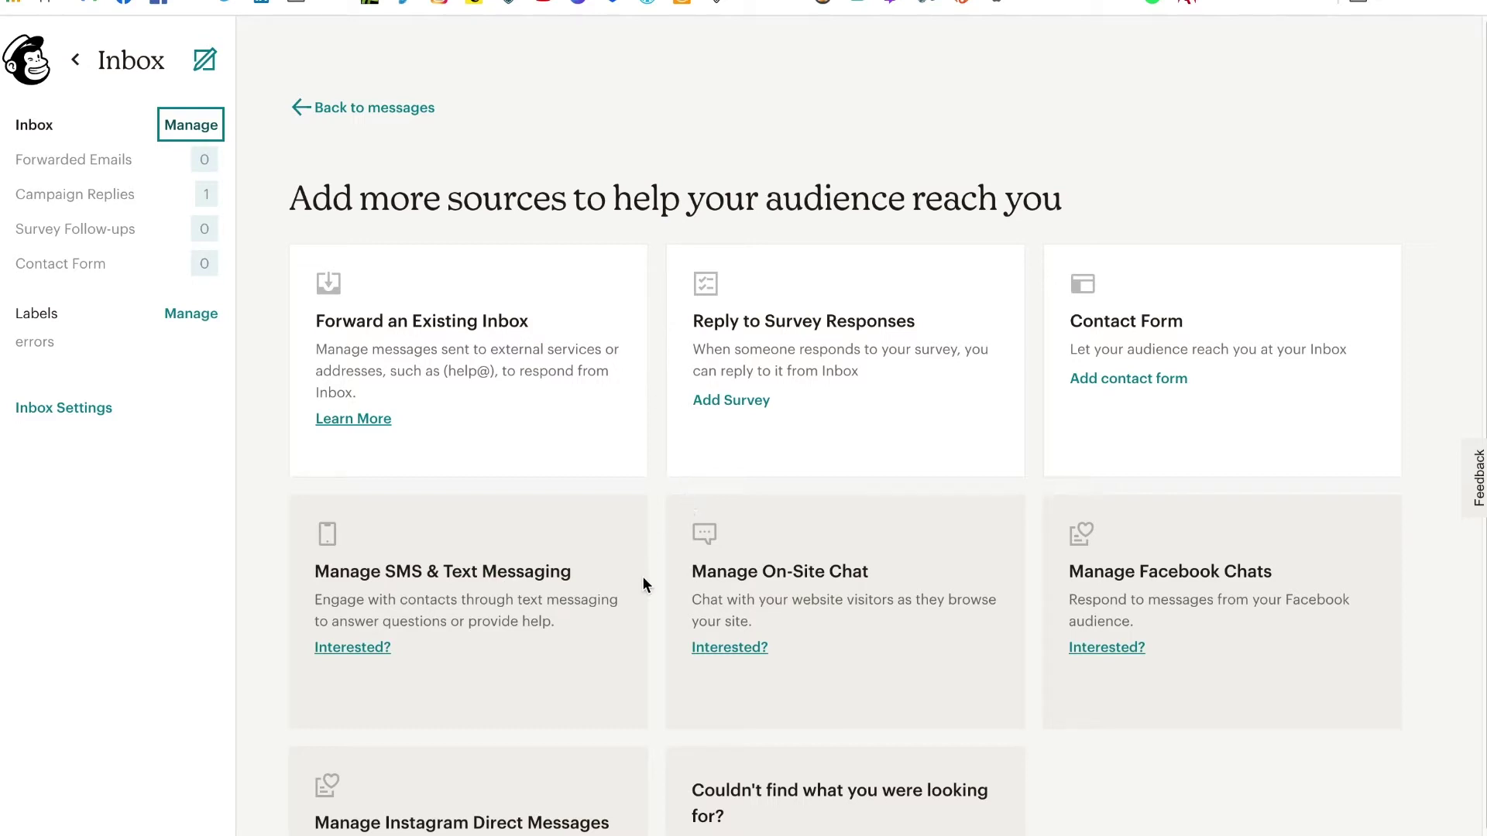
scroll(642, 577, "down", 2)
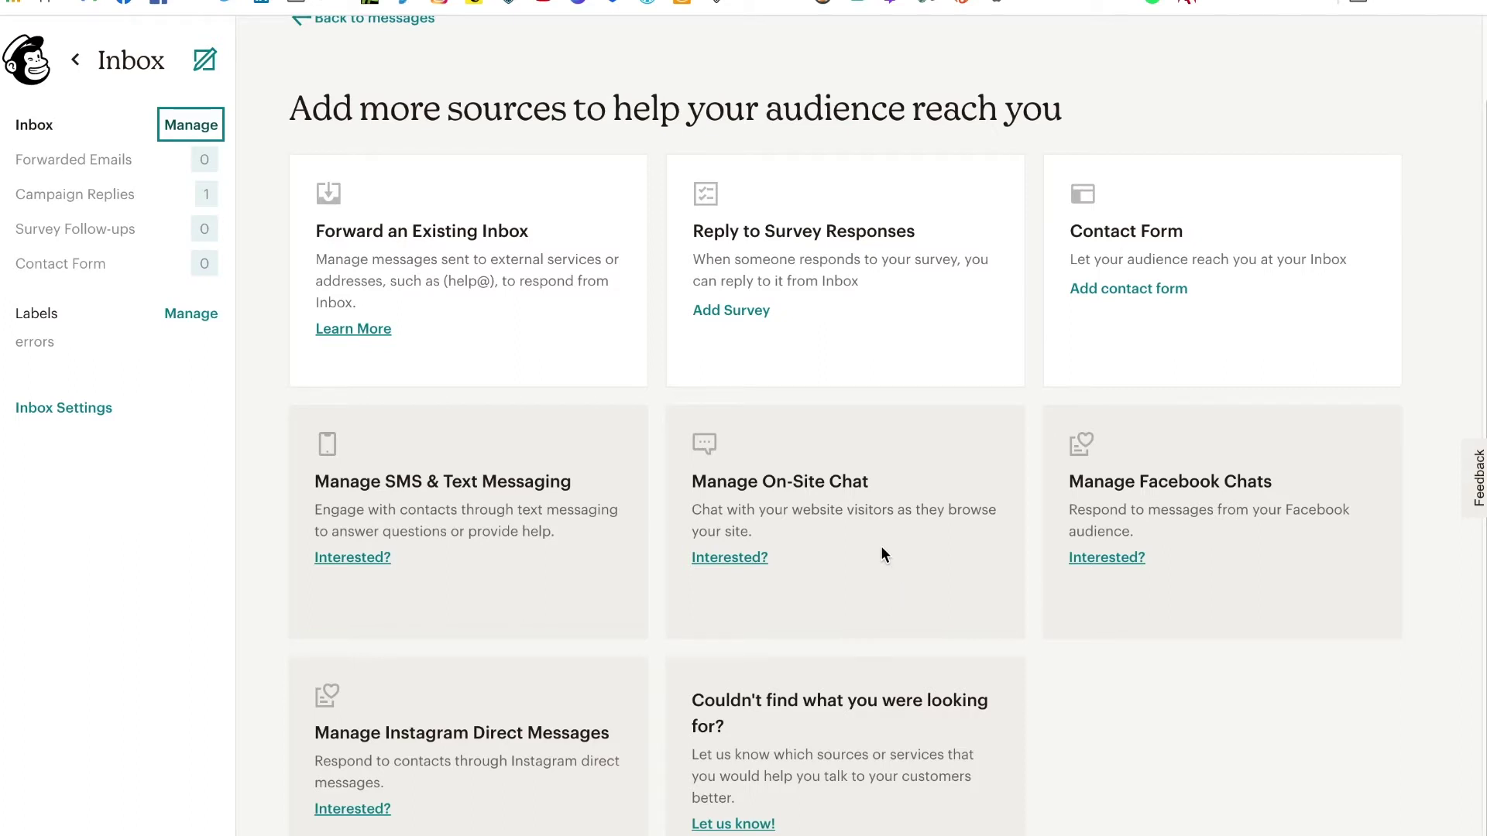
scroll(881, 545, "down", 1)
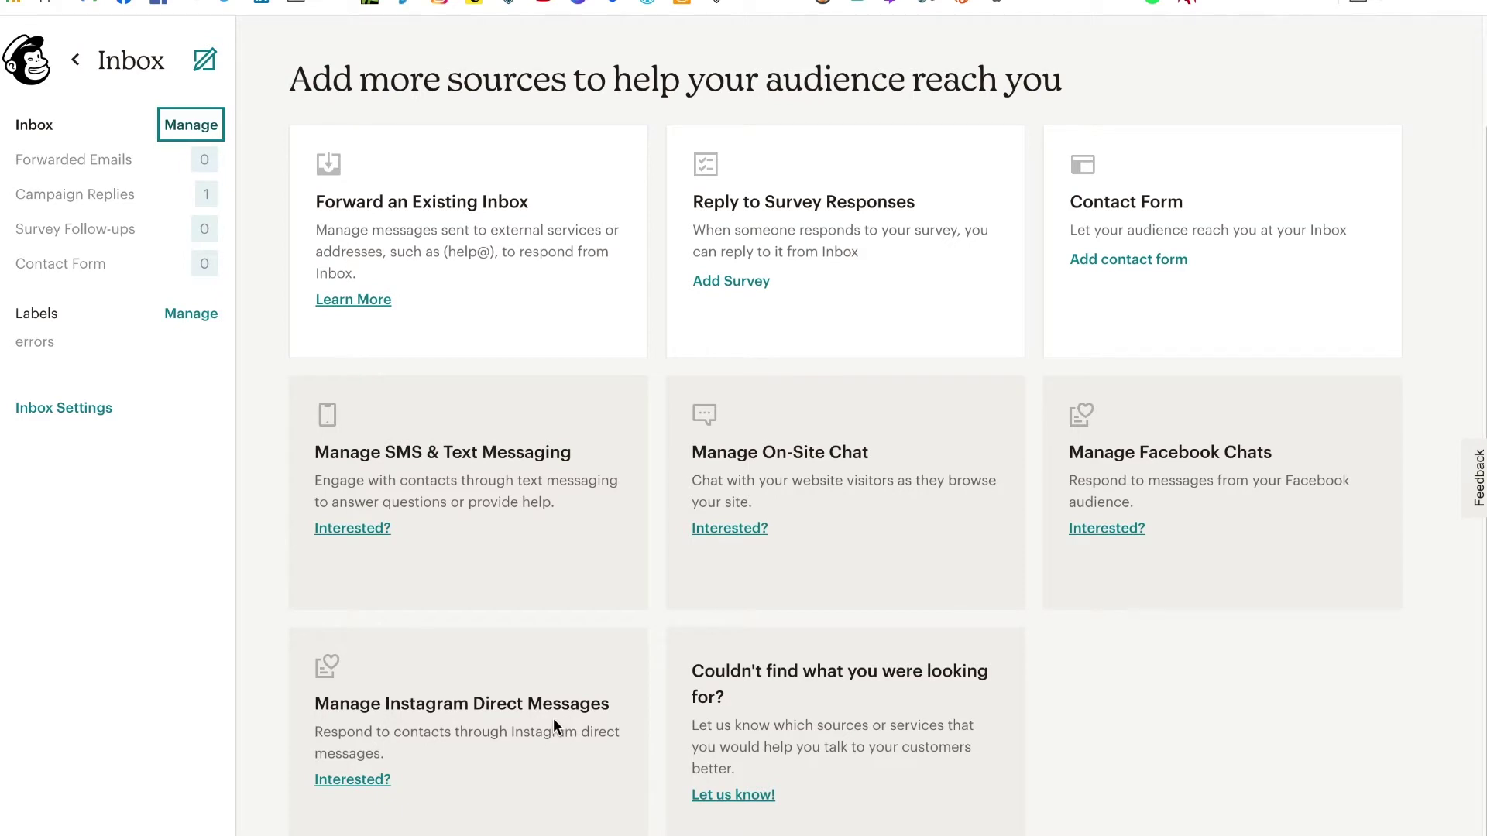
scroll(555, 718, "up", 3)
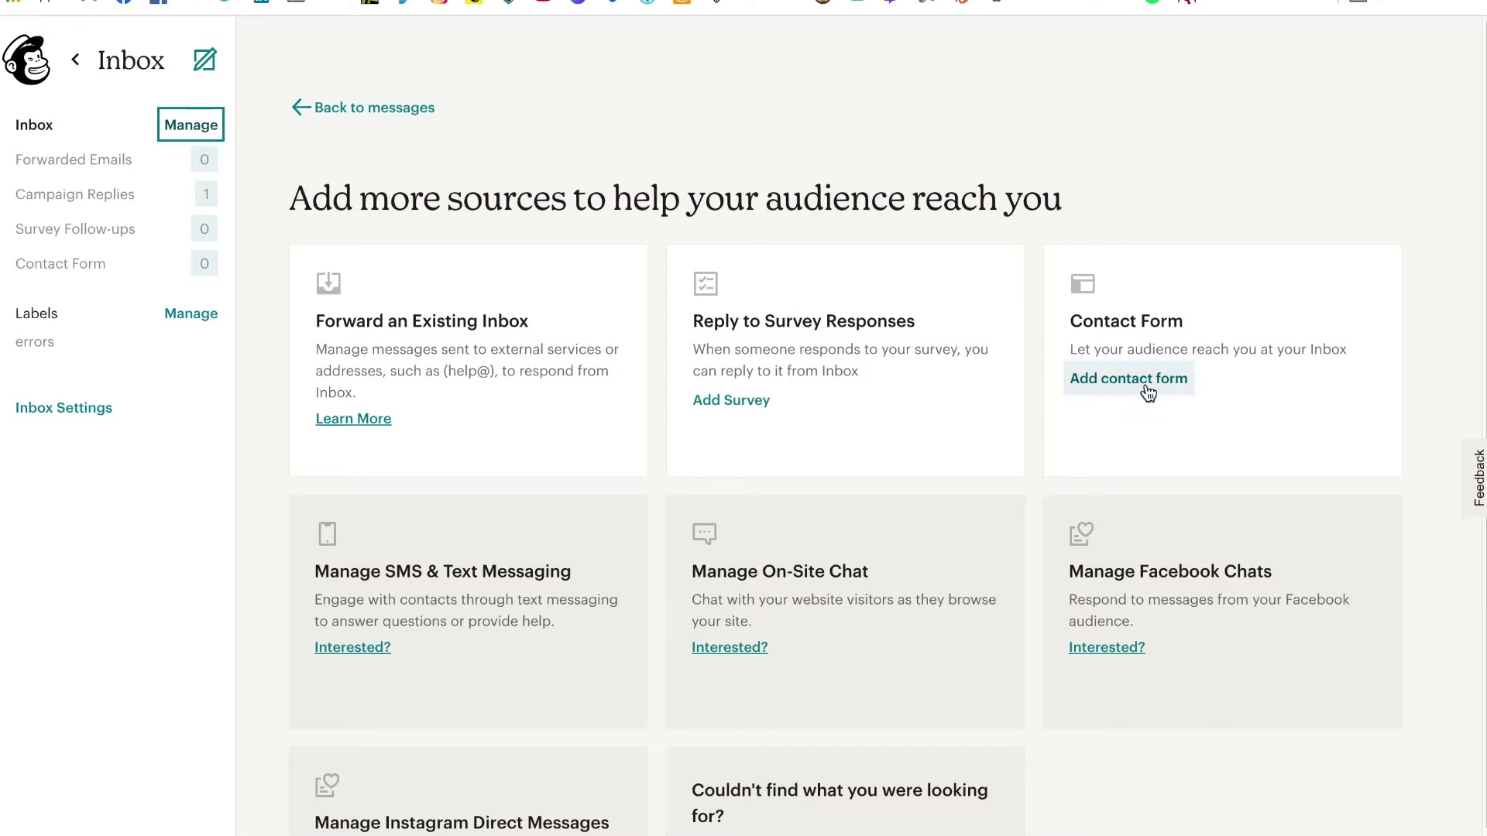
Add a Contact Us contact form and review its fields in the form customizer
left_click(1138, 379)
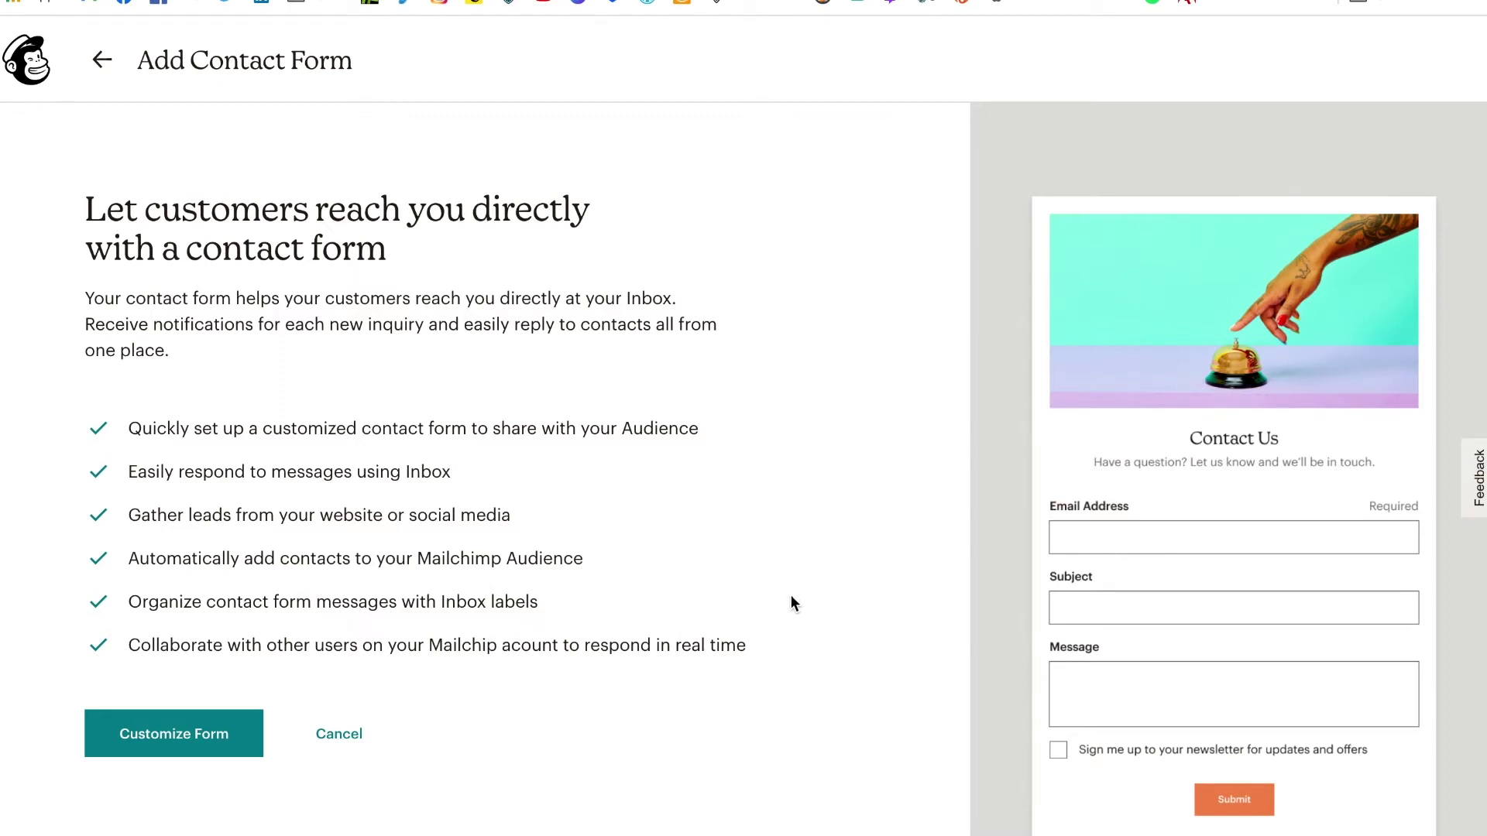
left_click(179, 749)
mouse_move(757, 371)
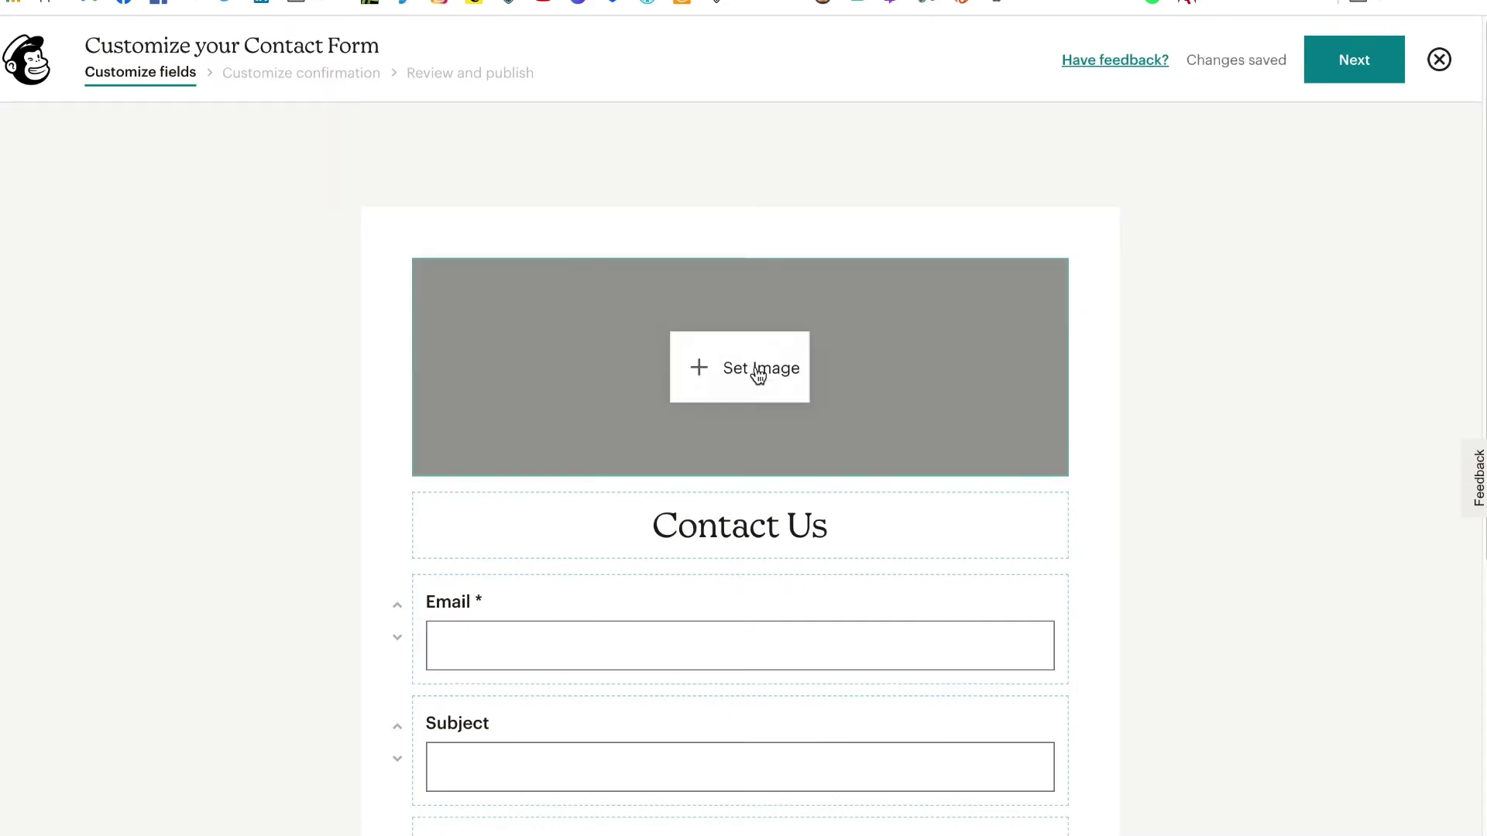
scroll(807, 483, "down", 4)
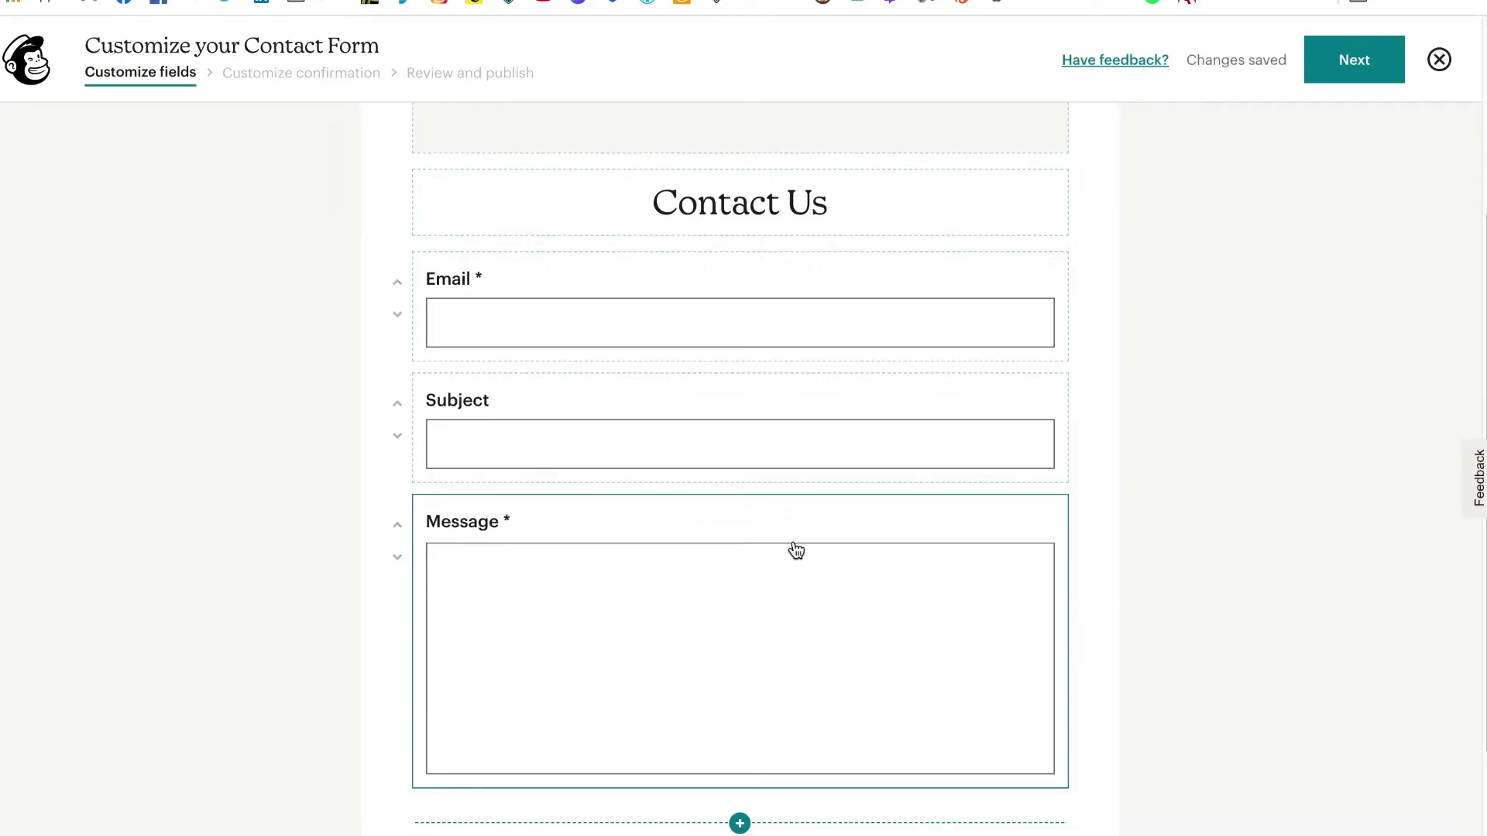
scroll(796, 550, "down", 2)
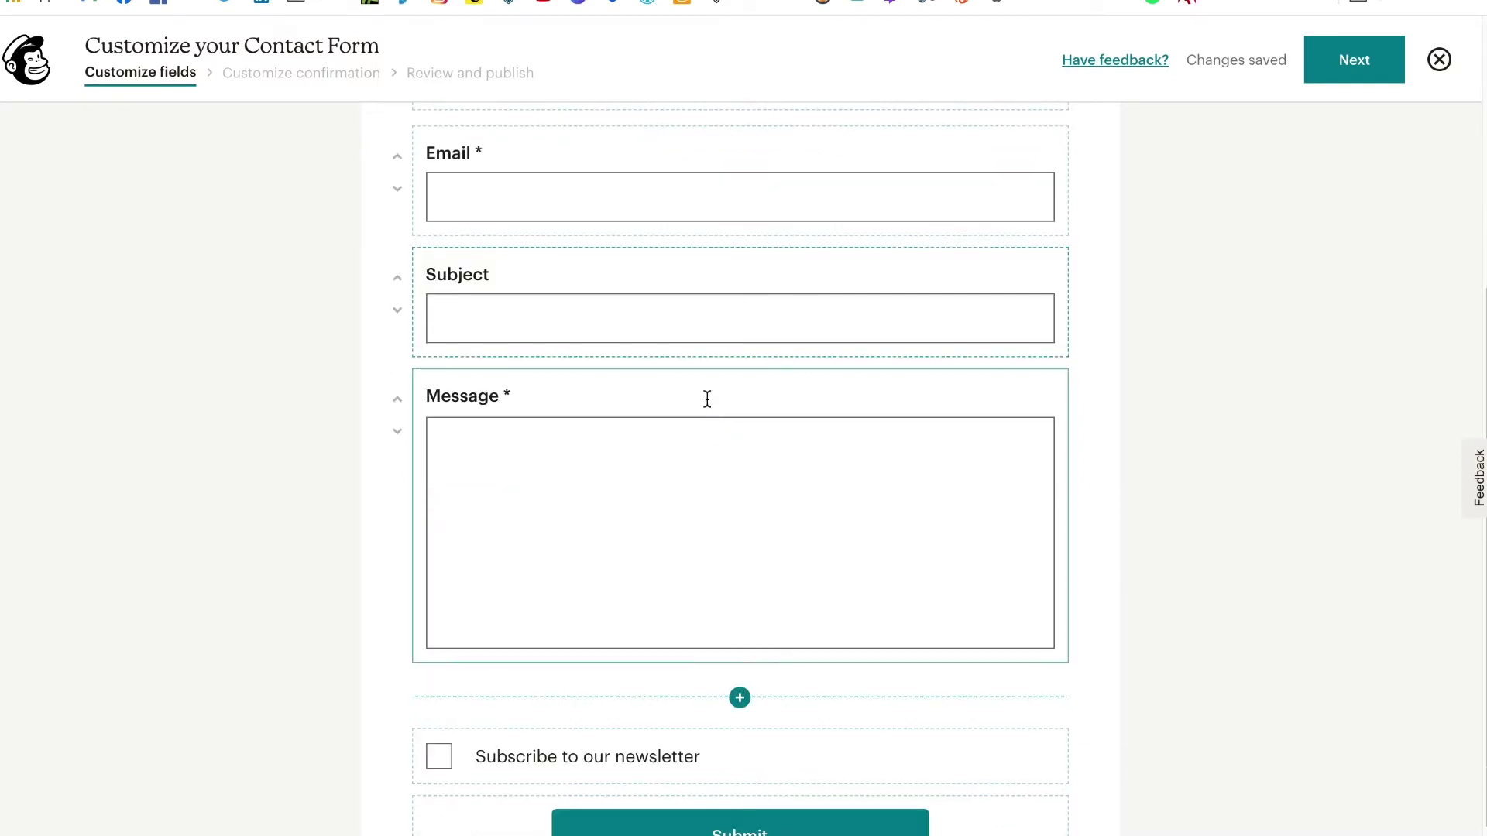
scroll(690, 360, "down", 2)
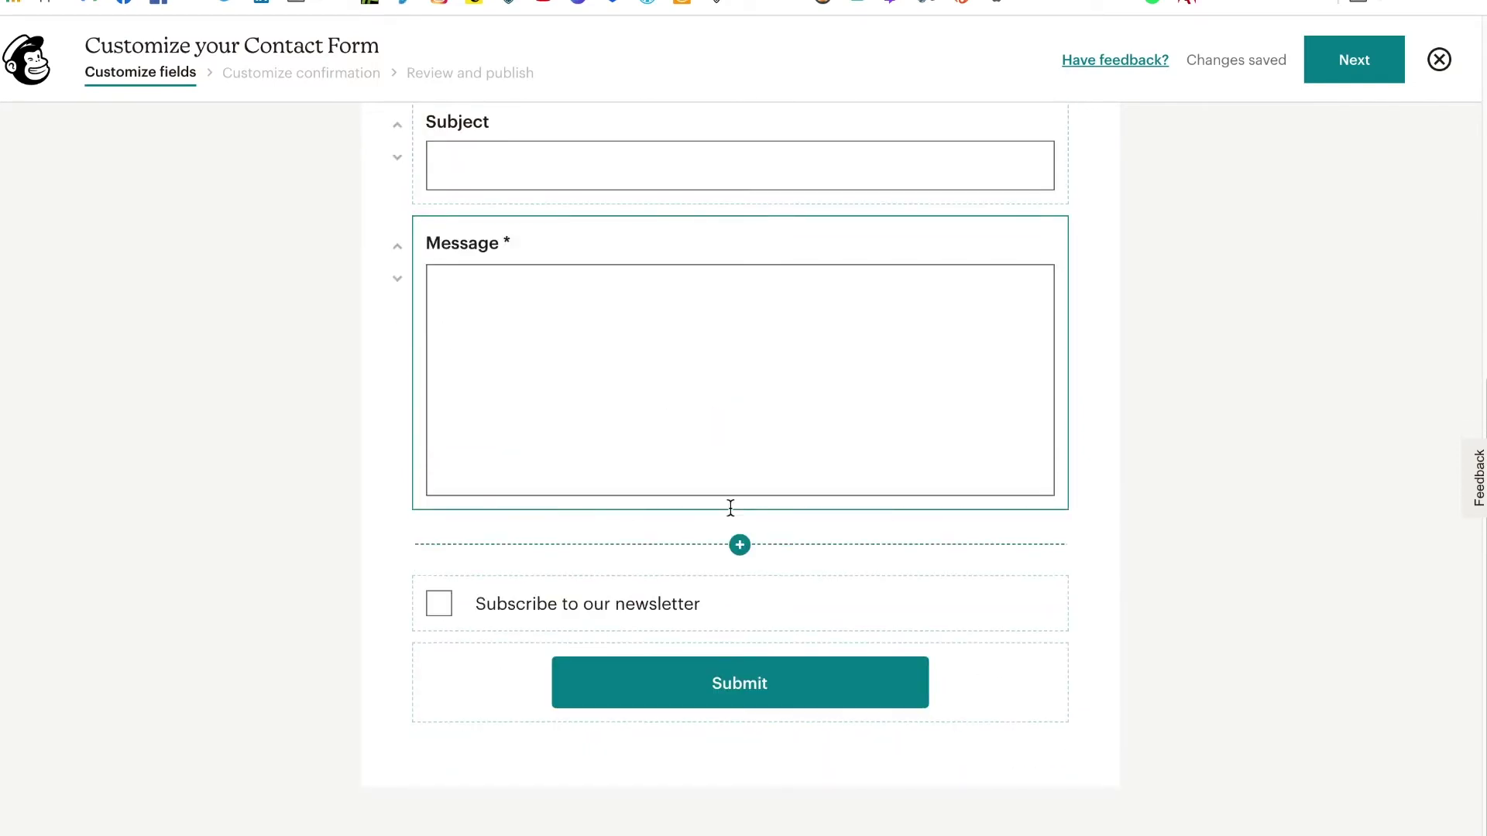
scroll(929, 590, "down", 1)
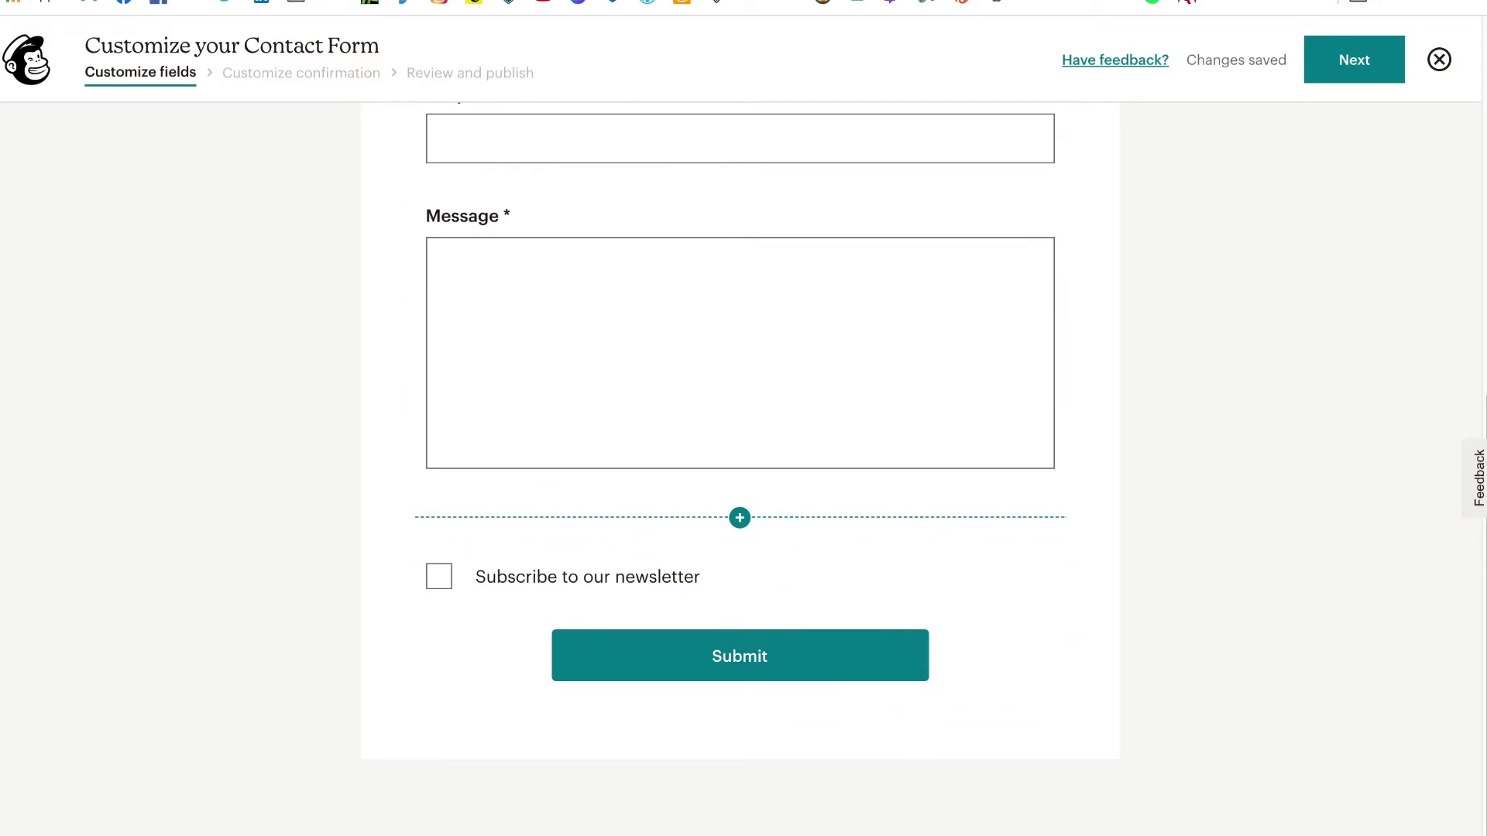
scroll(962, 647, "up", 8)
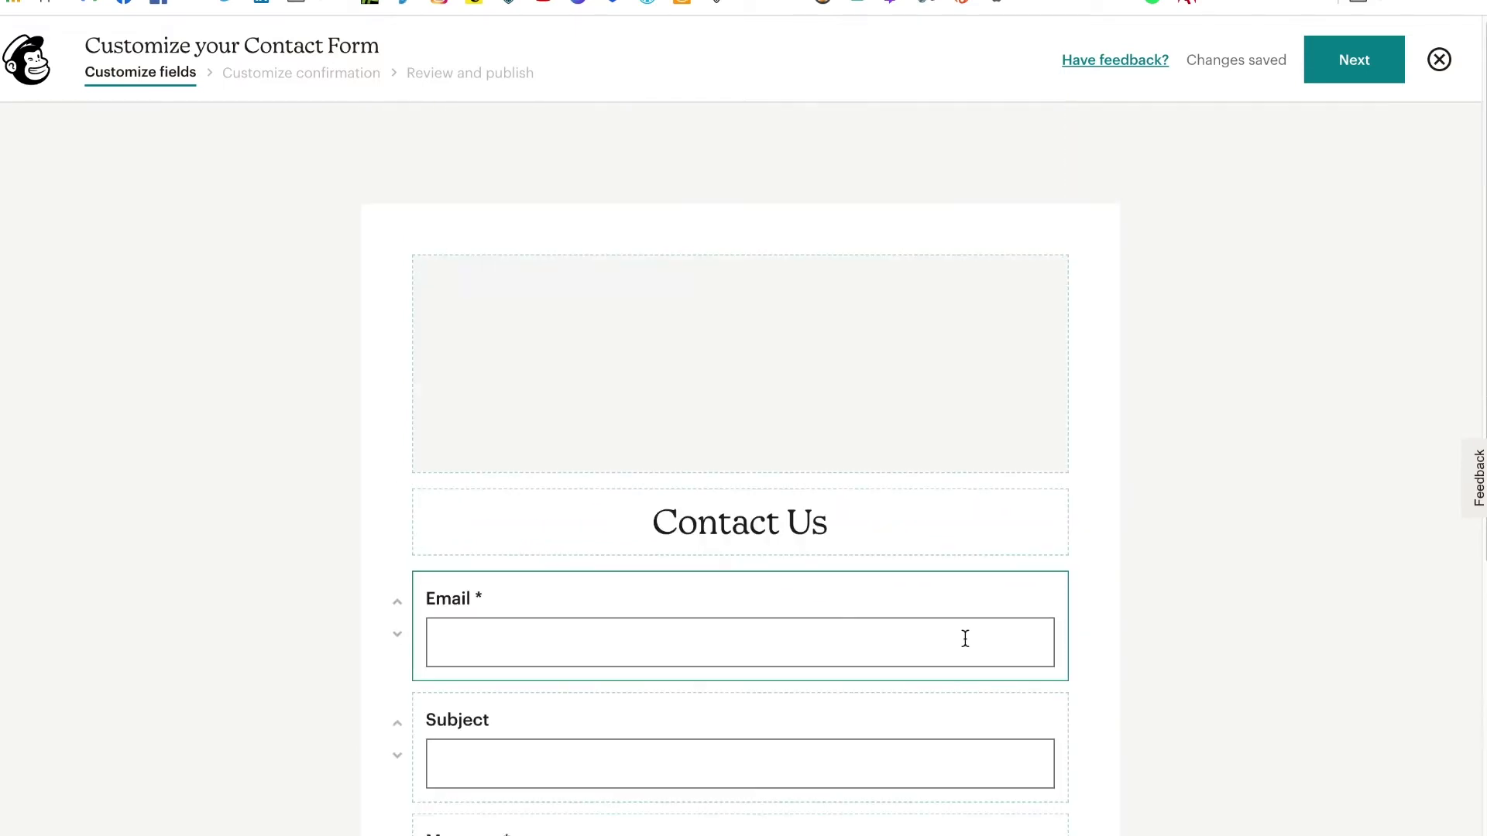
Check the thank-you confirmation text and advance to the Review and publish step
left_click(1357, 71)
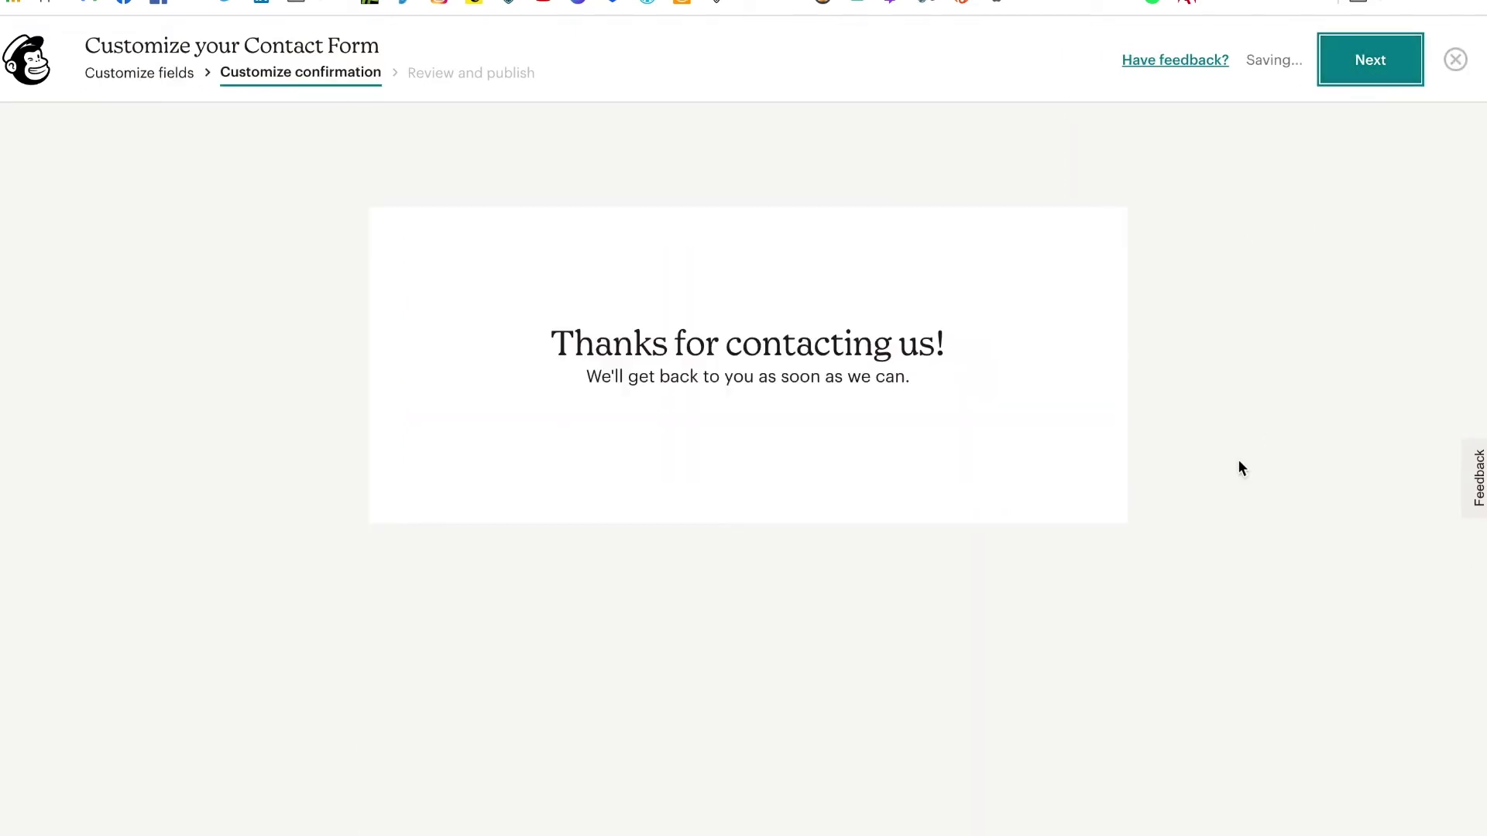
left_click(654, 348)
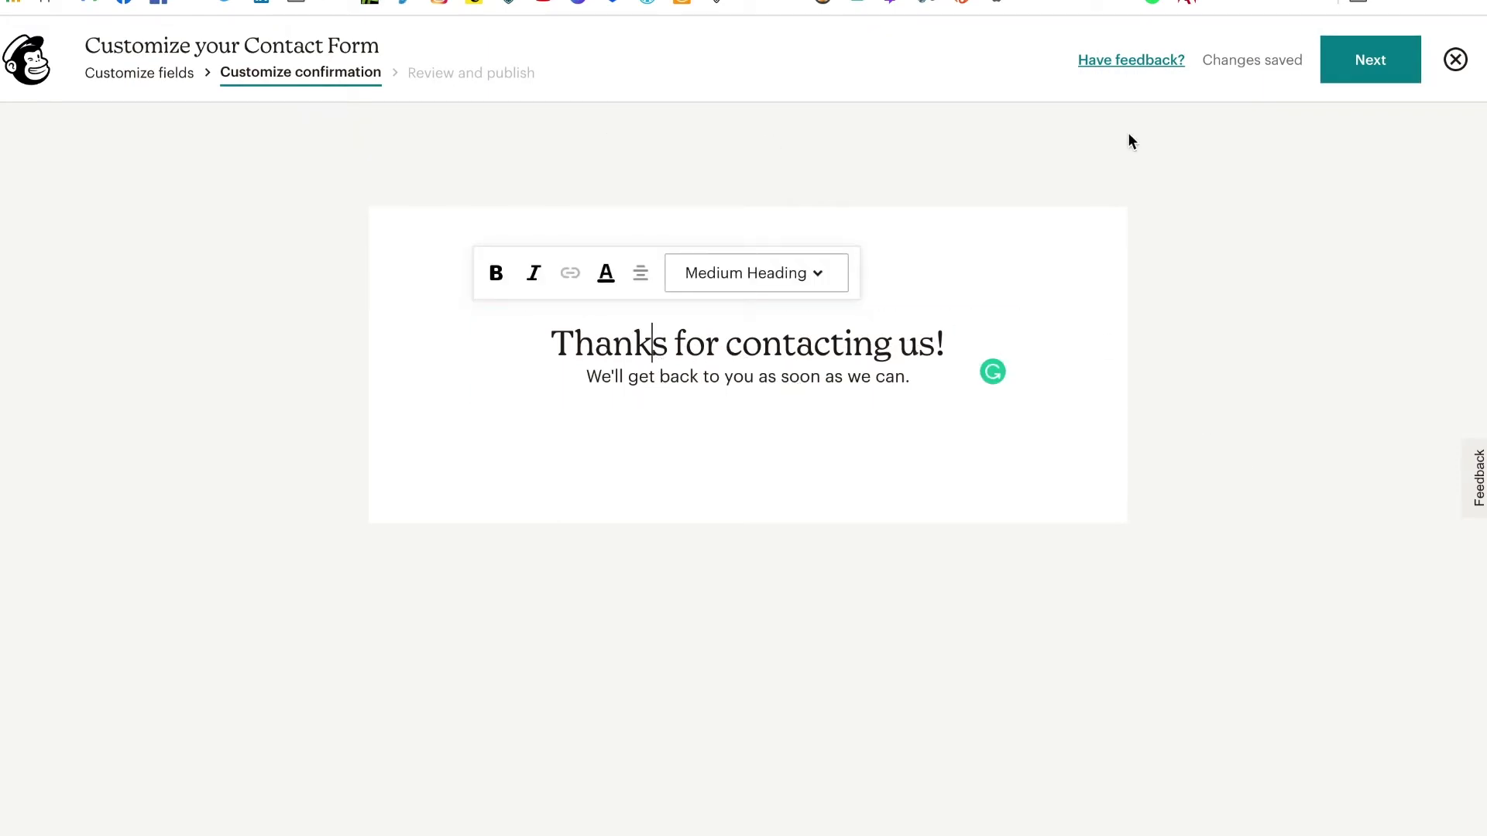
left_click(1327, 62)
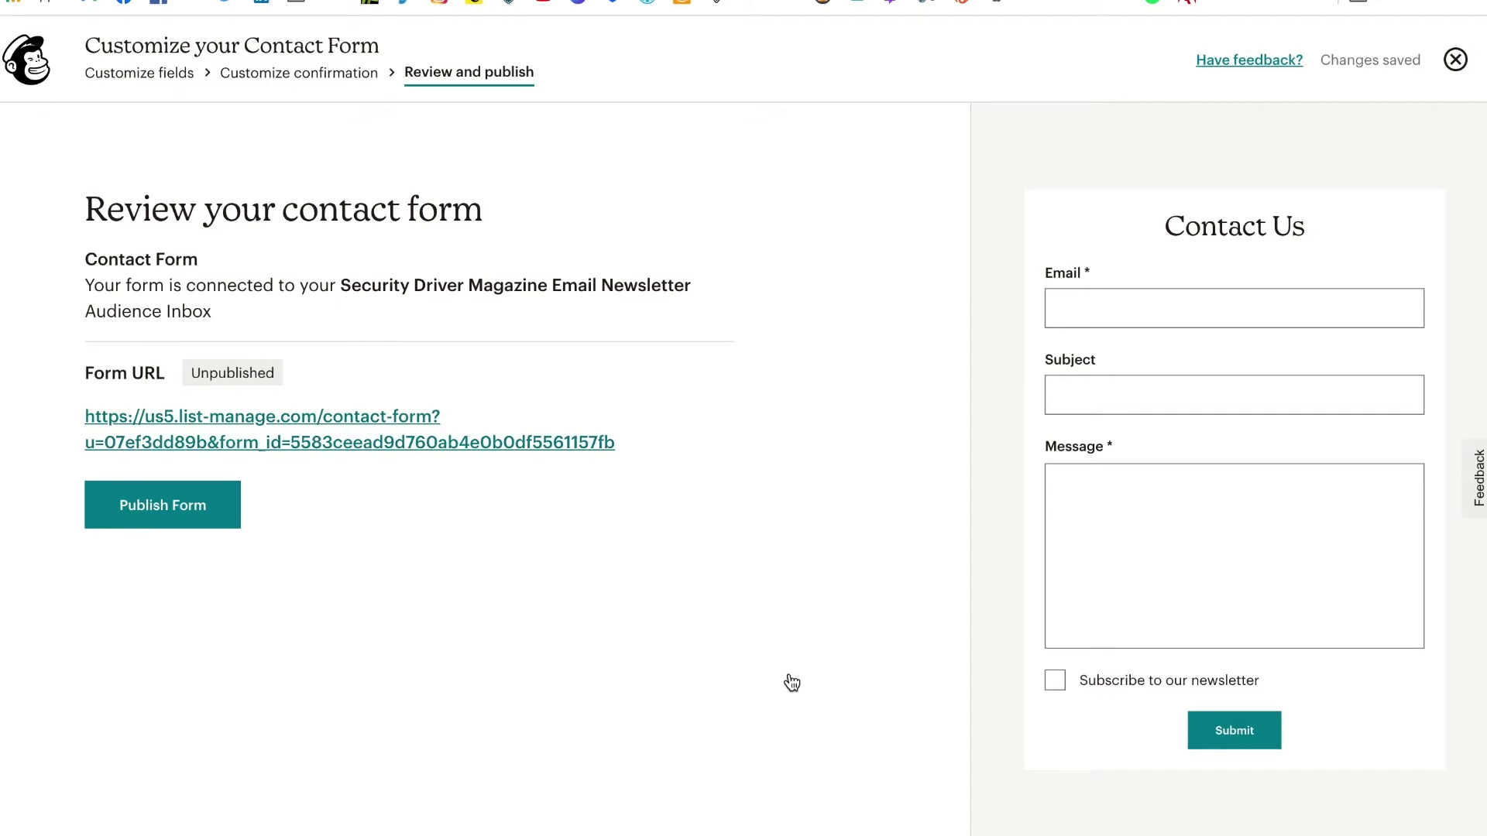
Publish and view the Contact Us form, then return to the Inbox conversations
left_click(176, 508)
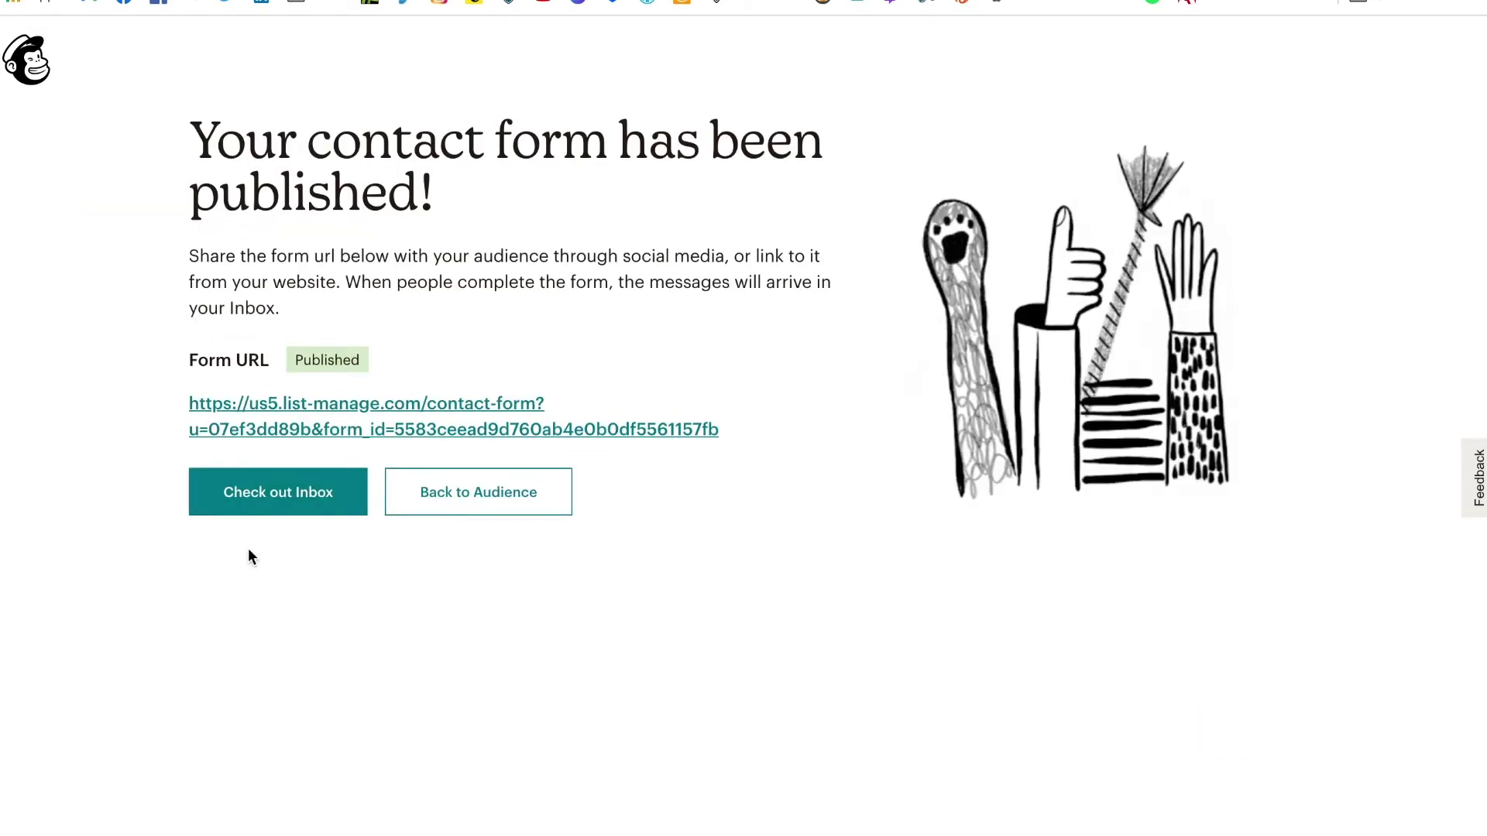
left_click(275, 500)
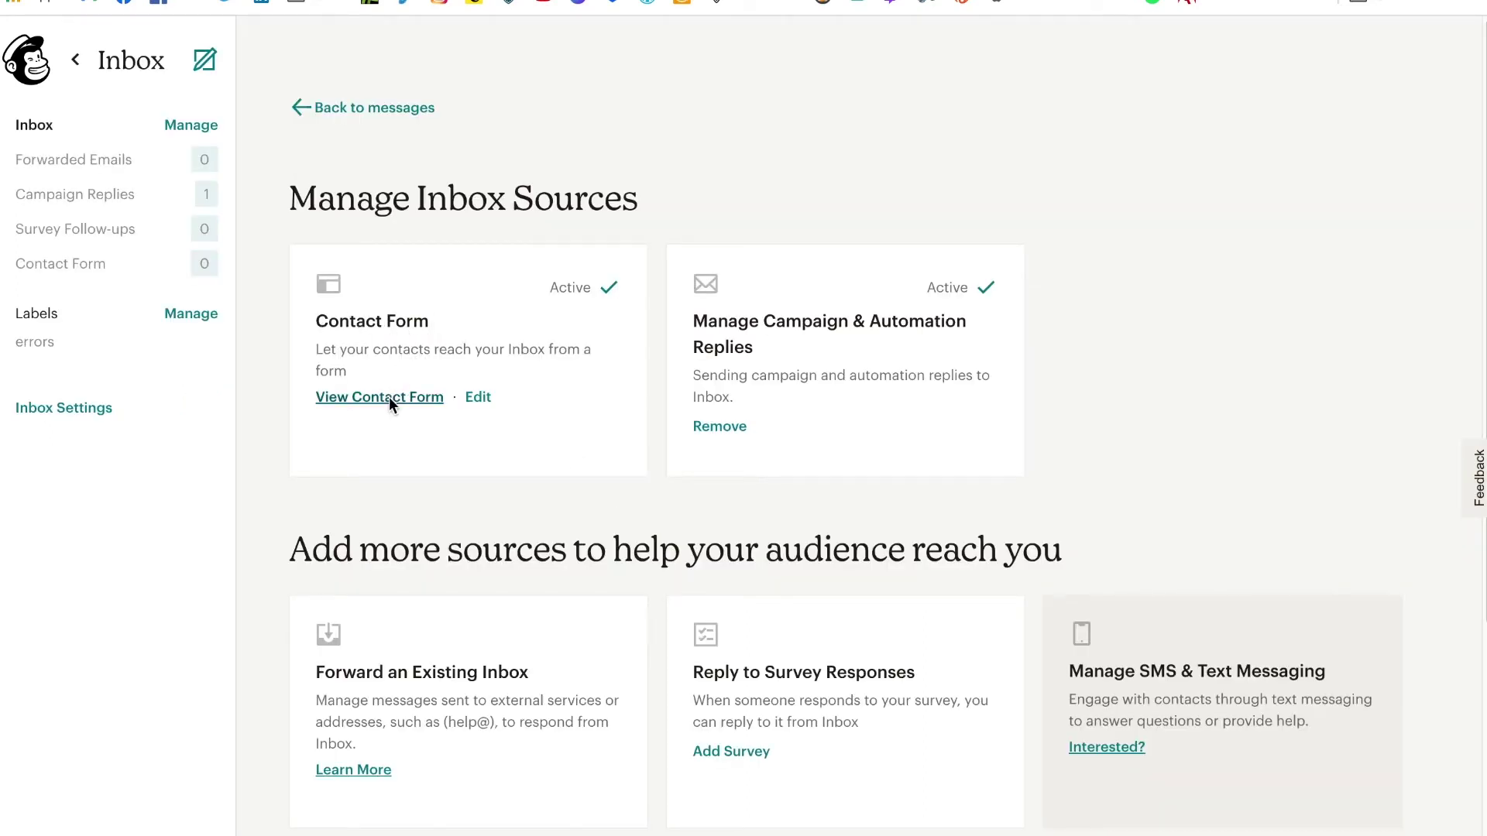
left_click(388, 397)
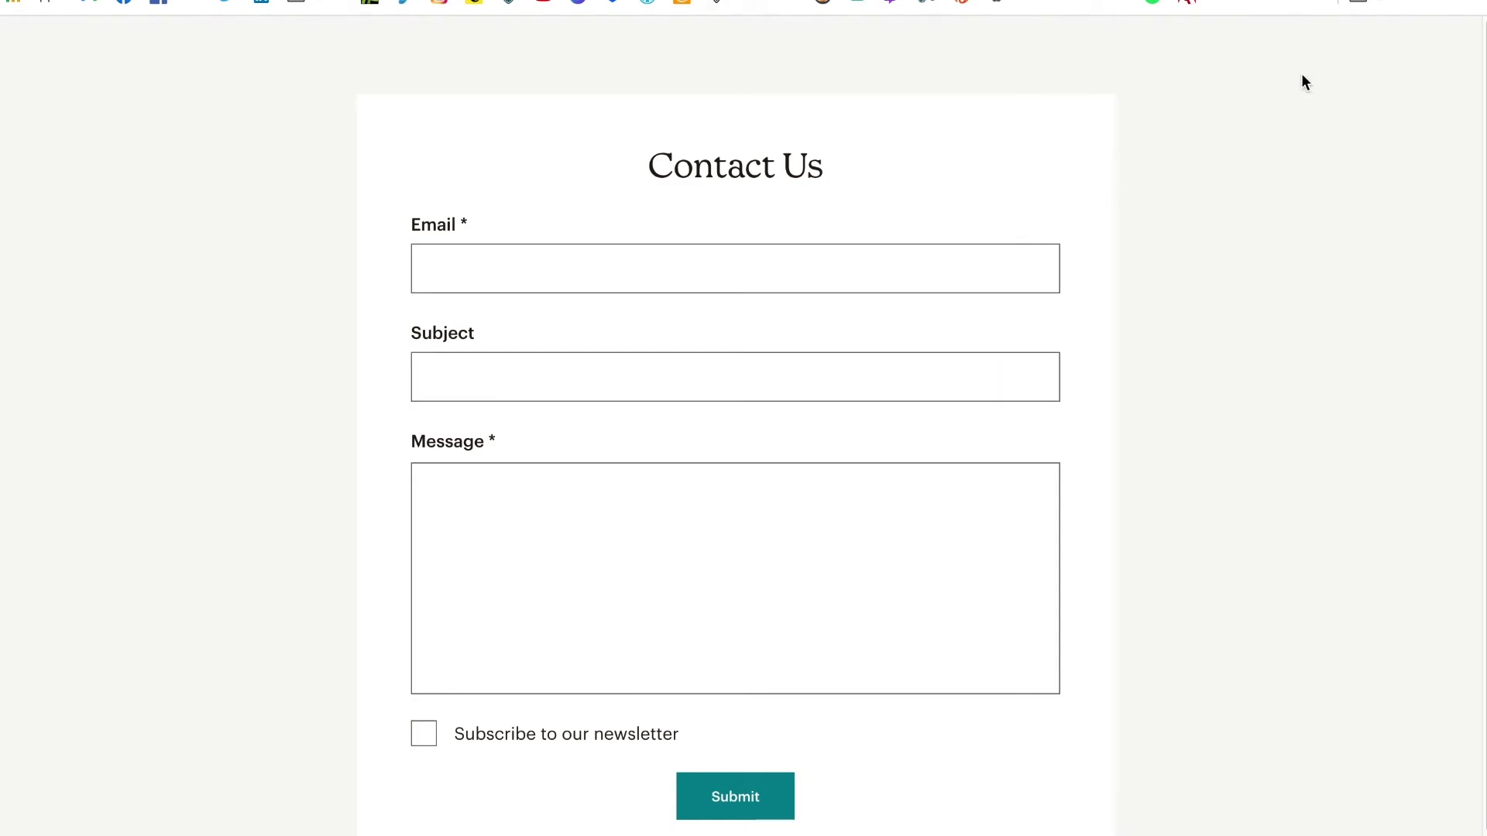
key("alt+Left")
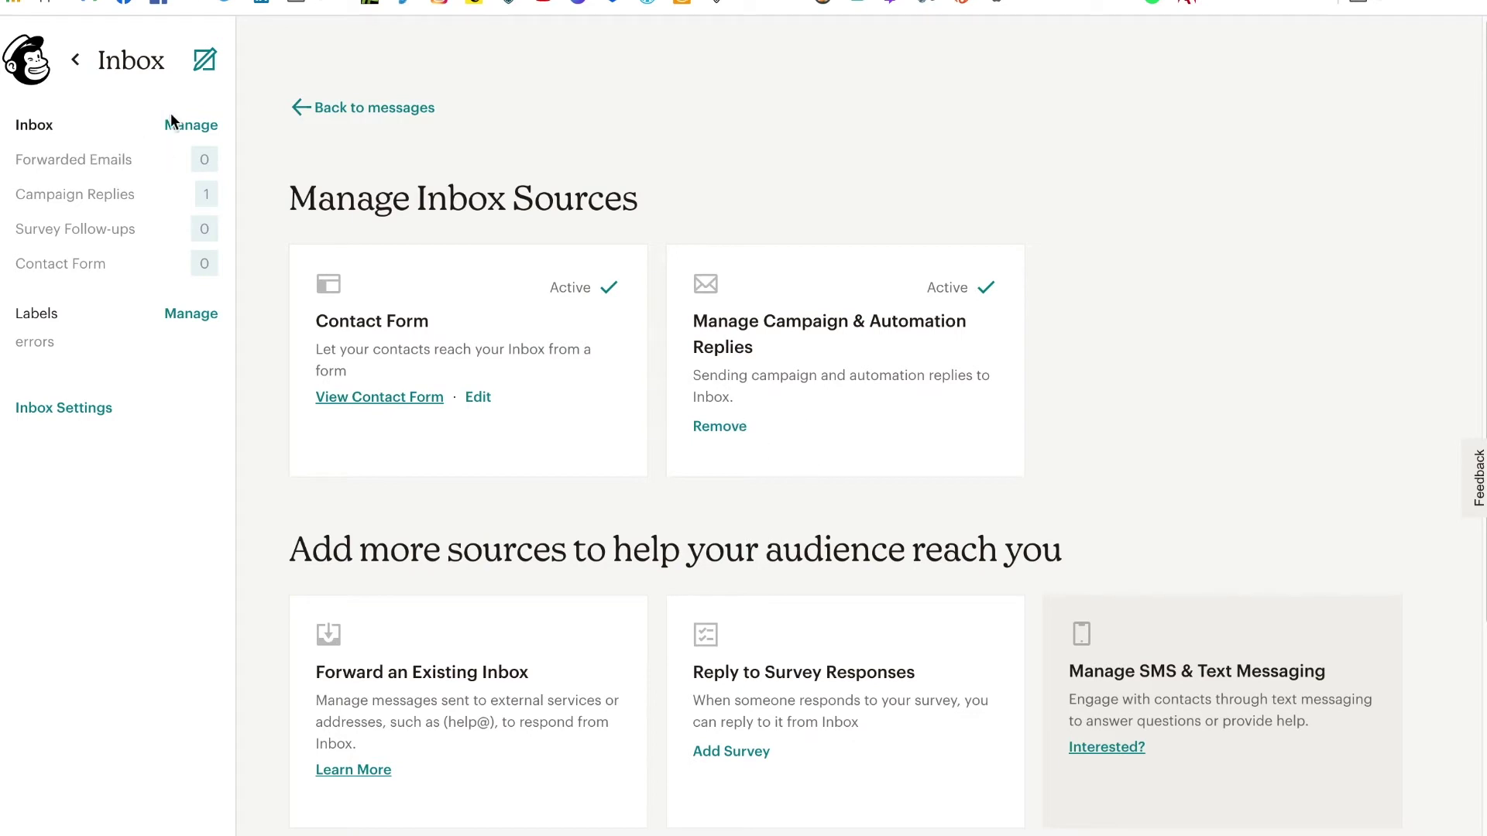
left_click(193, 126)
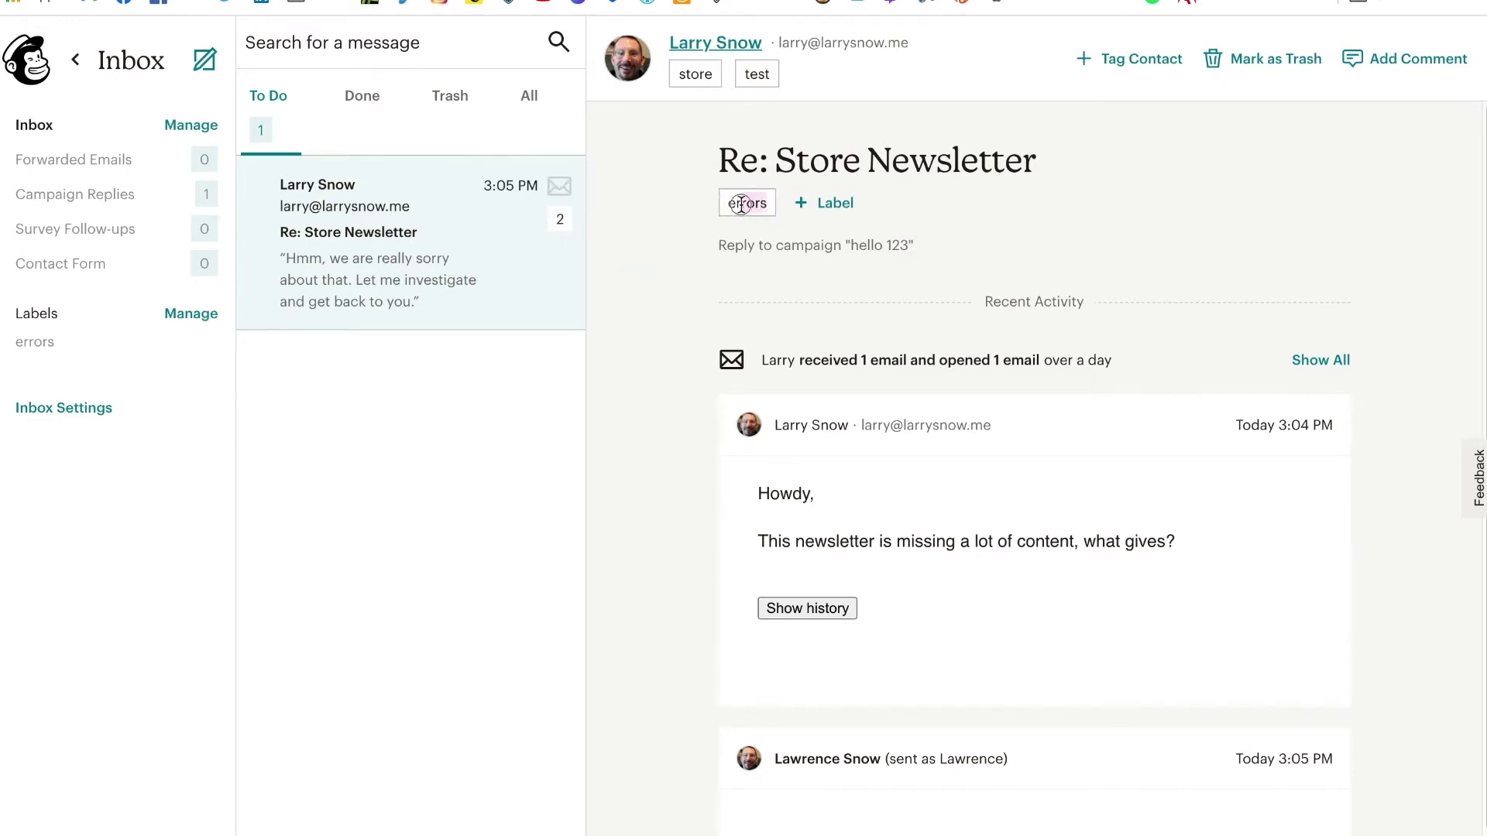
left_click_drag(768, 203, 732, 217)
Create and apply a new 'hello' tag to the replying contact, alongside store and test
mouse_move(518, 295)
left_click(1141, 67)
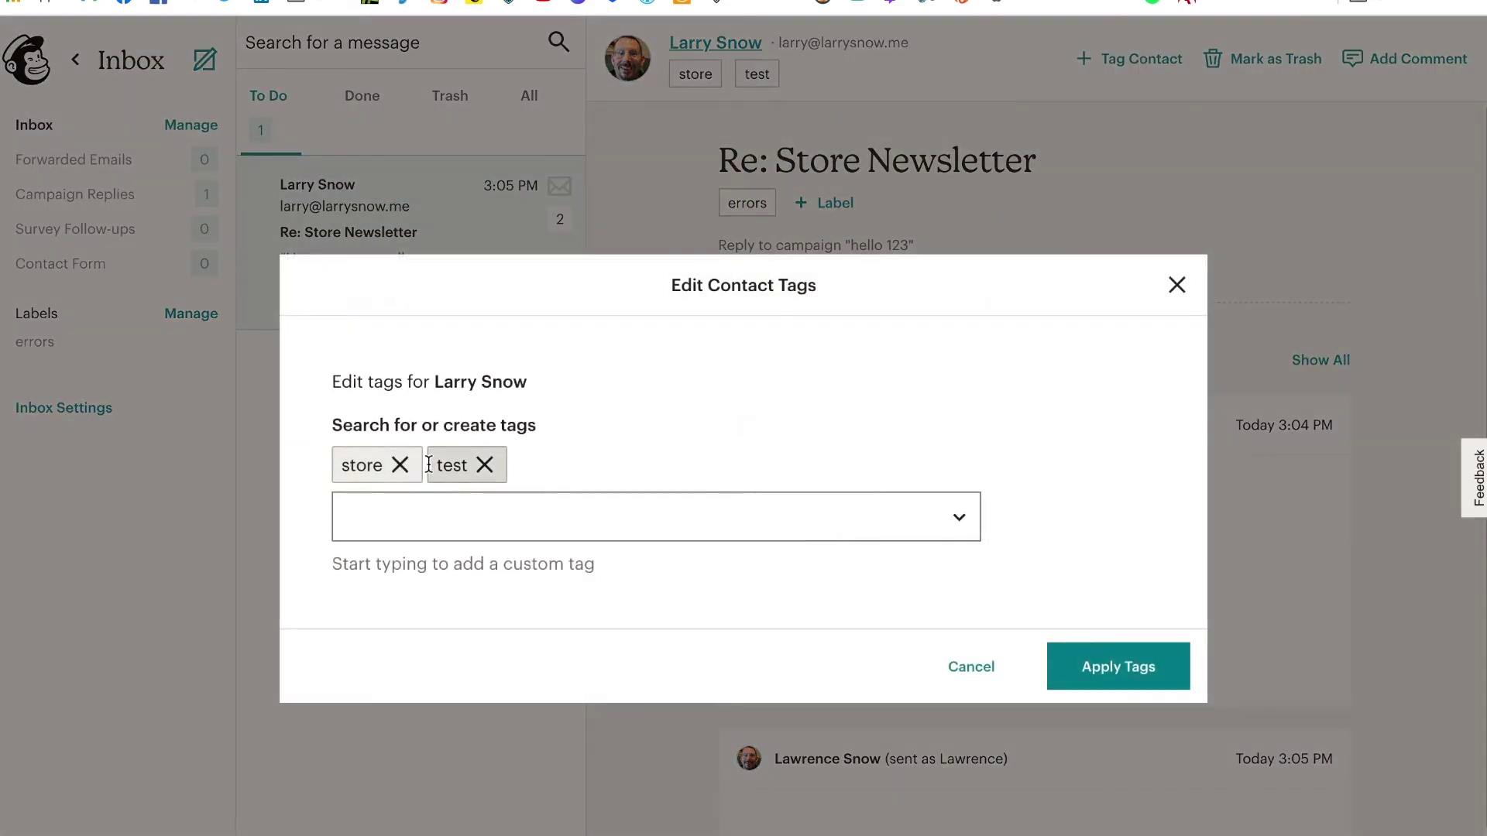
left_click(659, 517)
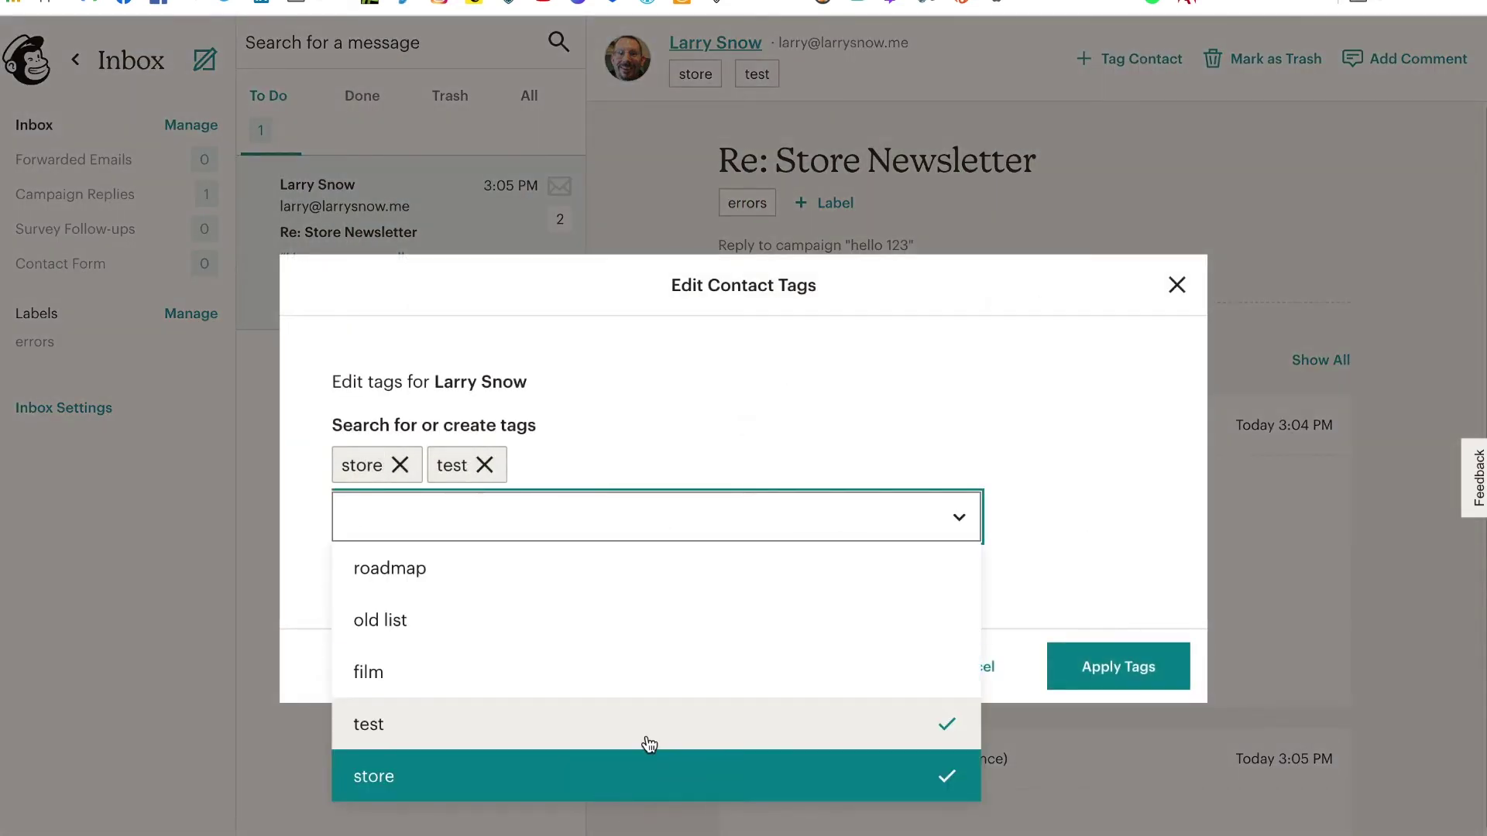
left_click(806, 414)
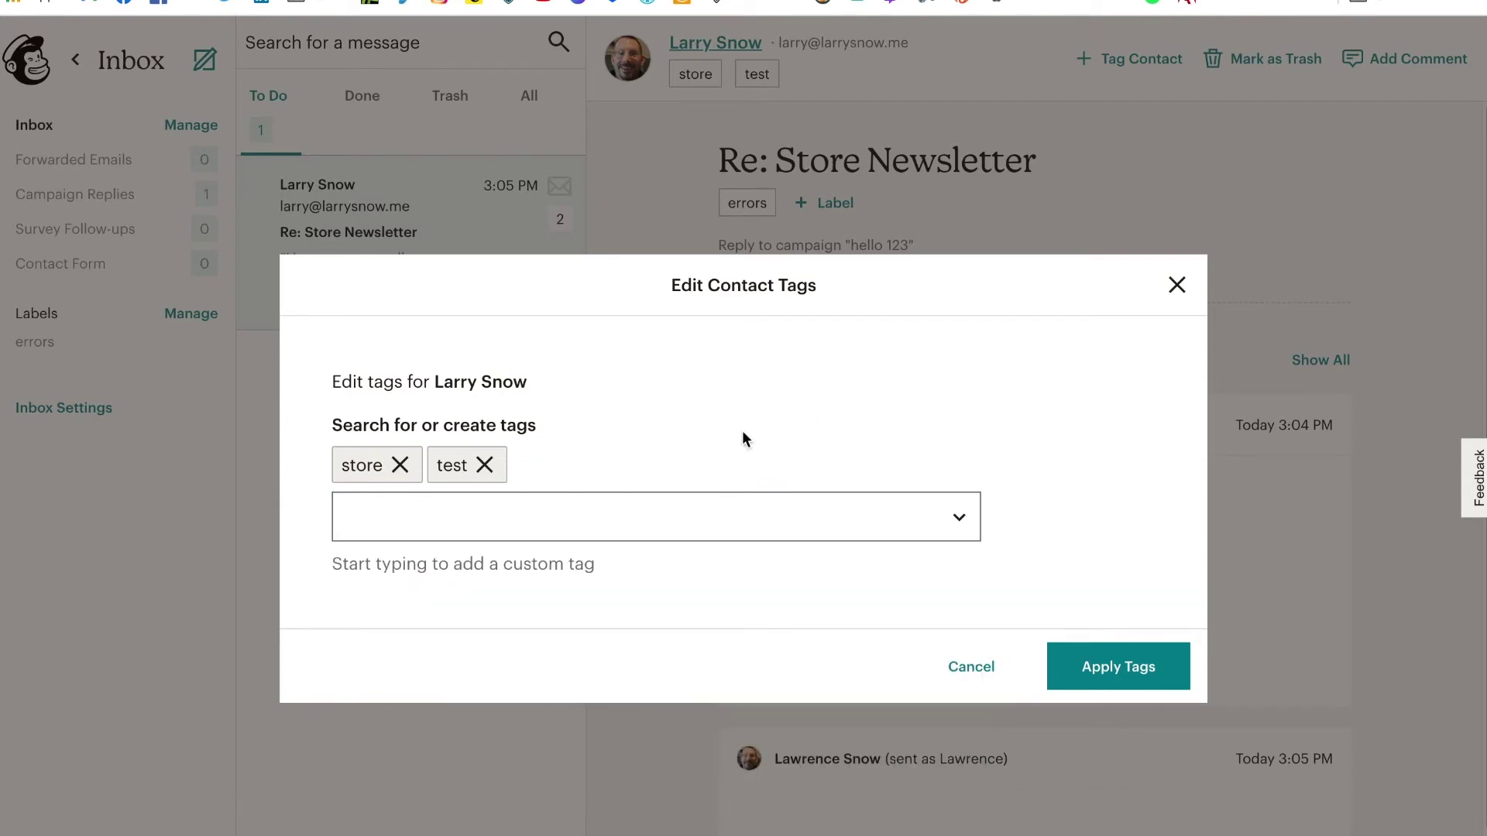
left_click(561, 519)
type("hello")
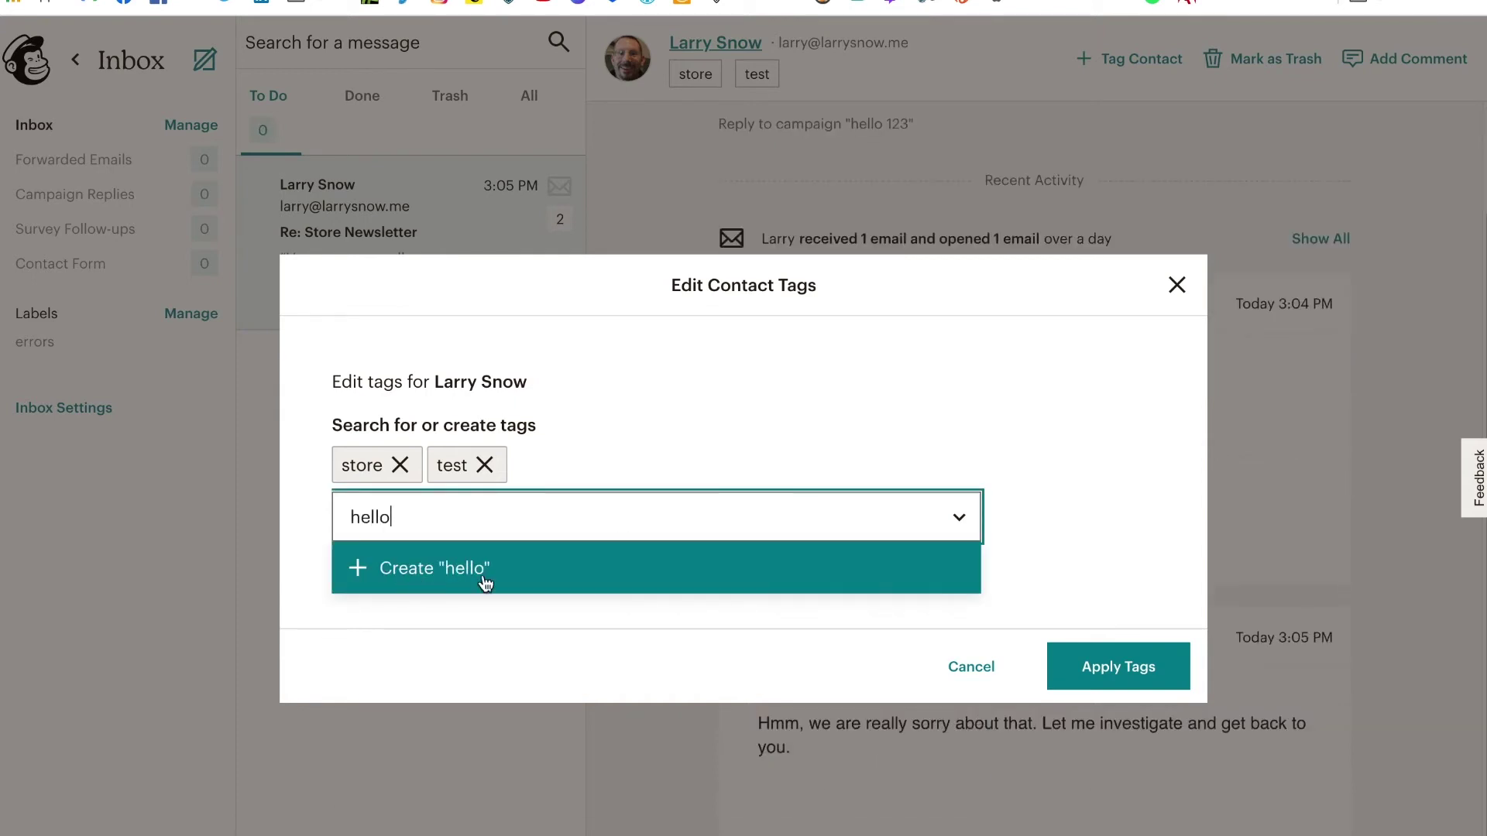
left_click(442, 570)
left_click(1094, 426)
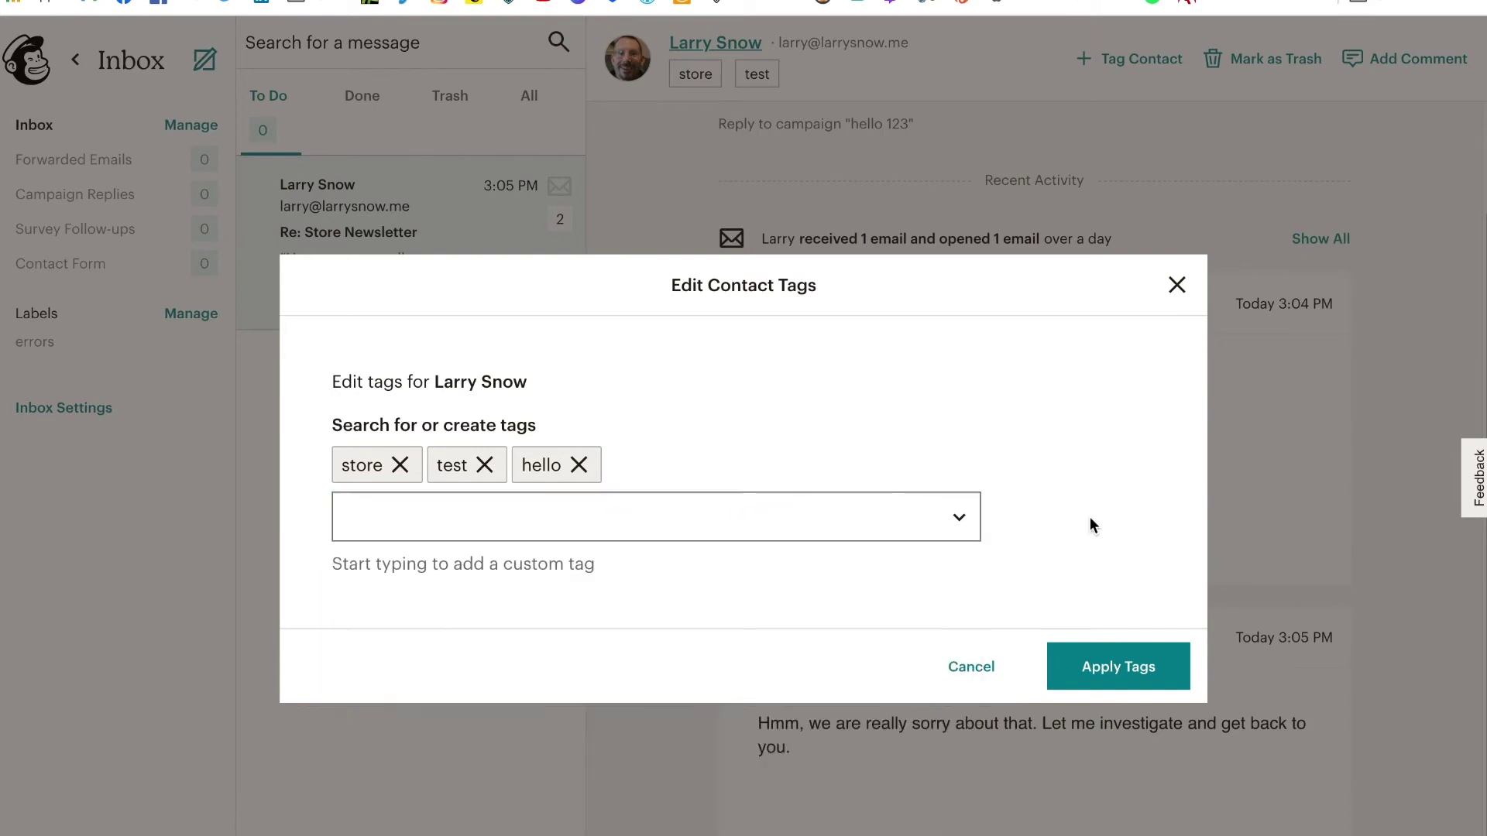
left_click(1120, 658)
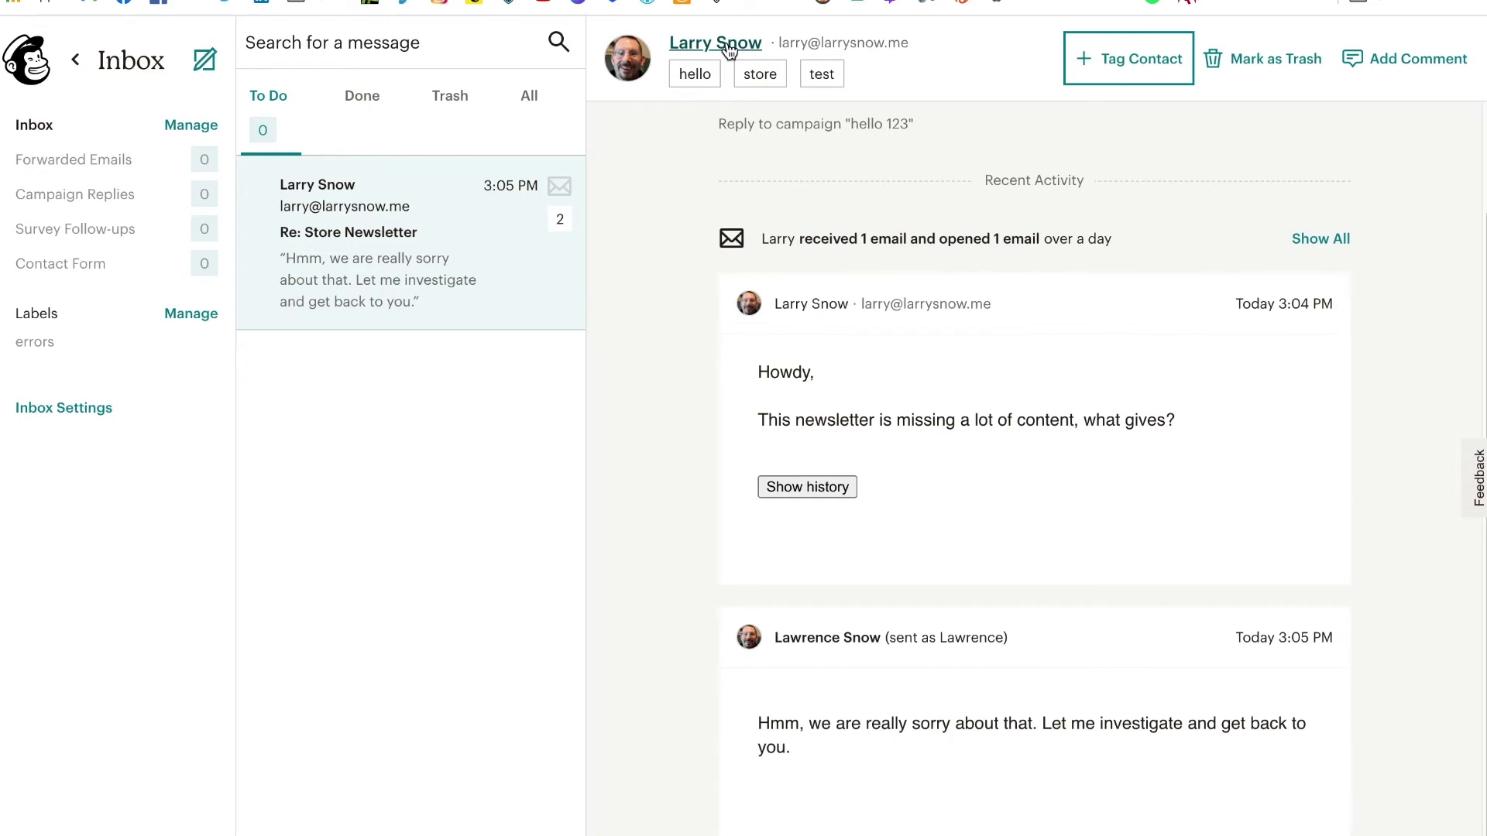
Try composing a new message, dismiss the Paid Feature prompt, and exit to the Audience dashboard
scroll(660, 372, "up", 2)
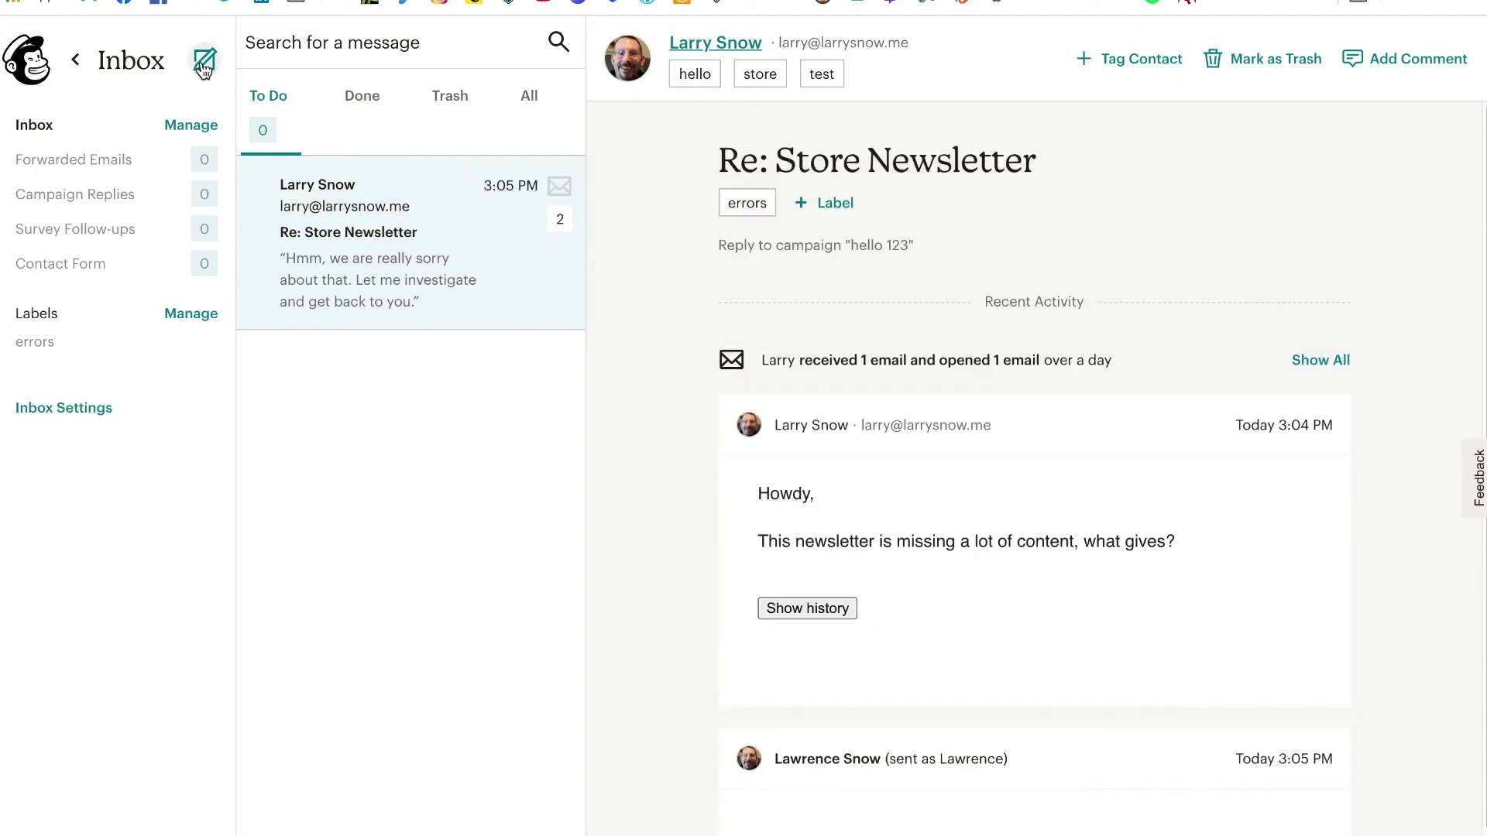
left_click(204, 62)
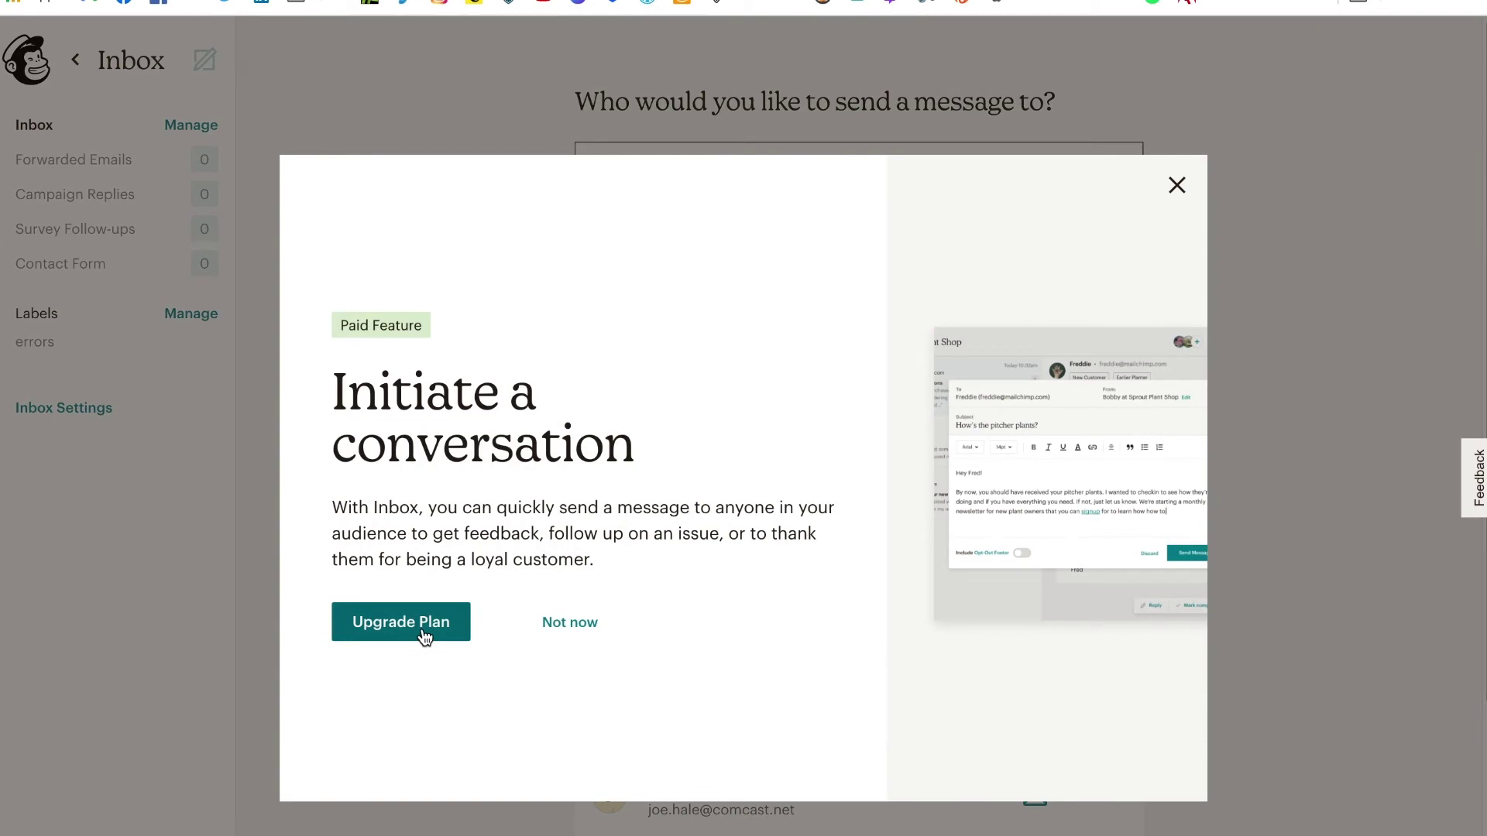
left_click(1177, 187)
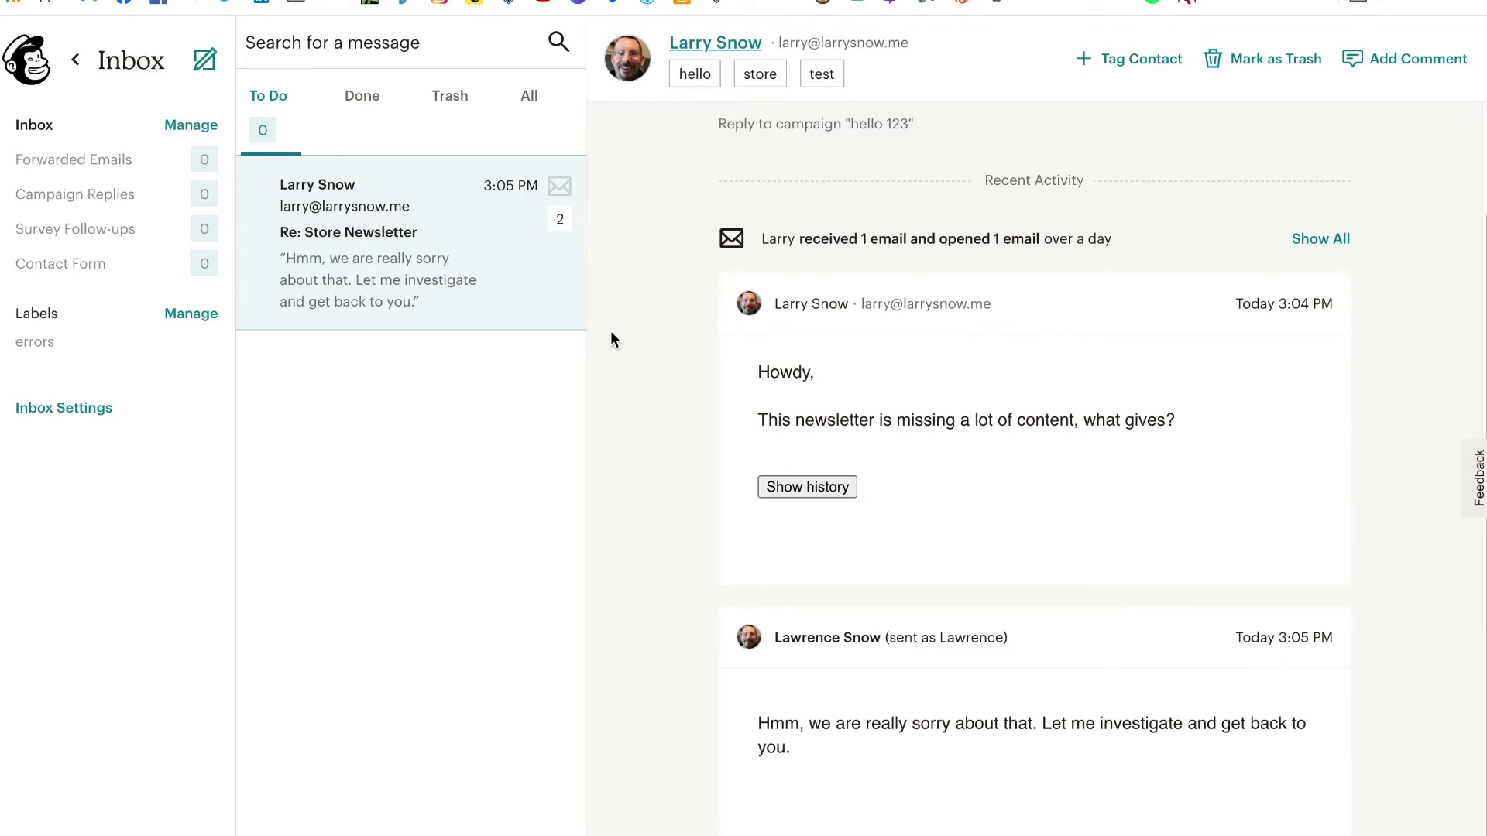
mouse_move(452, 159)
left_click(75, 66)
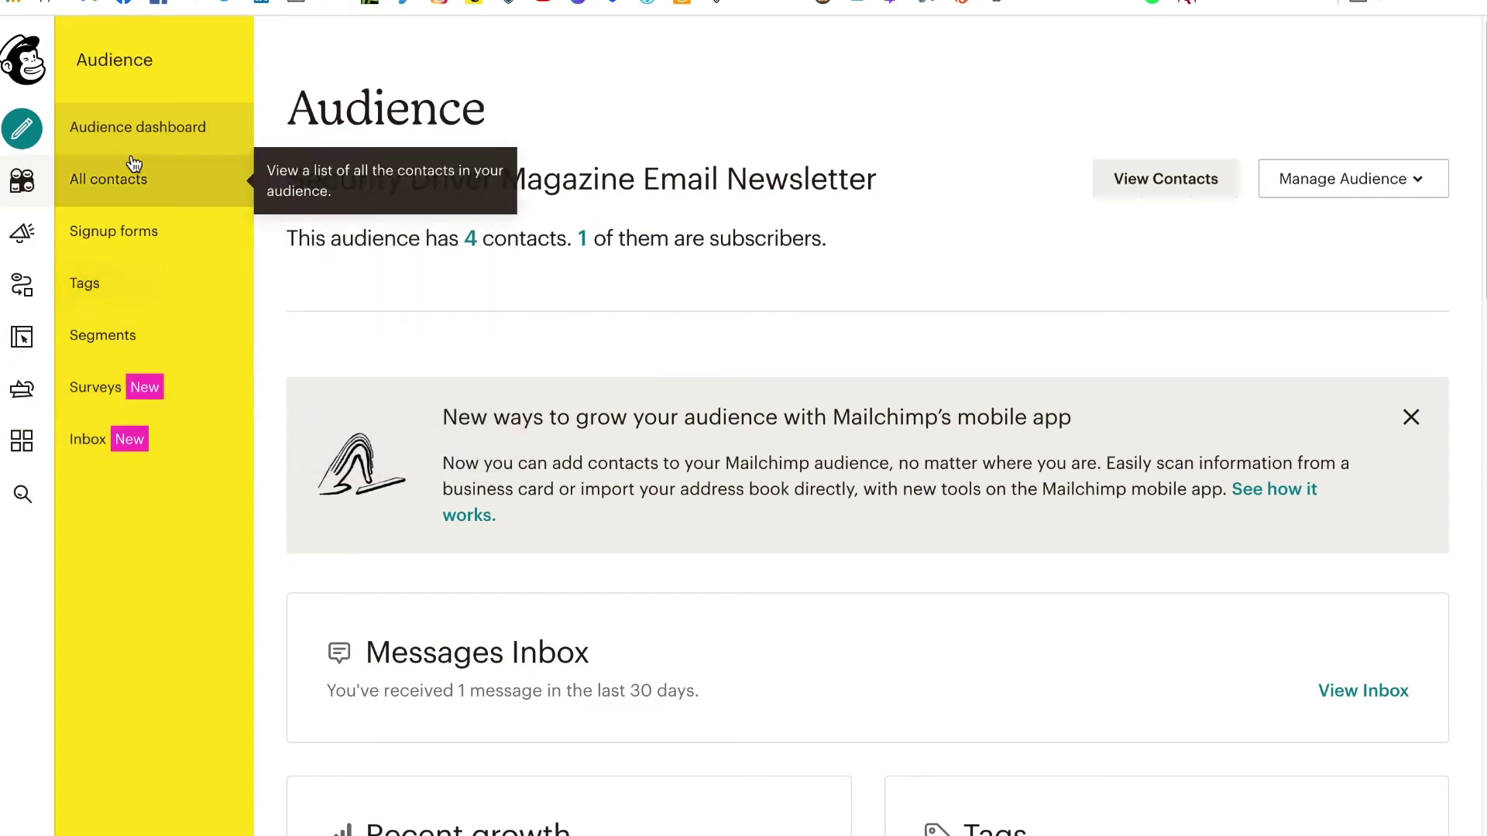
Create a new email campaign named 'hello 123456'
left_click(21, 128)
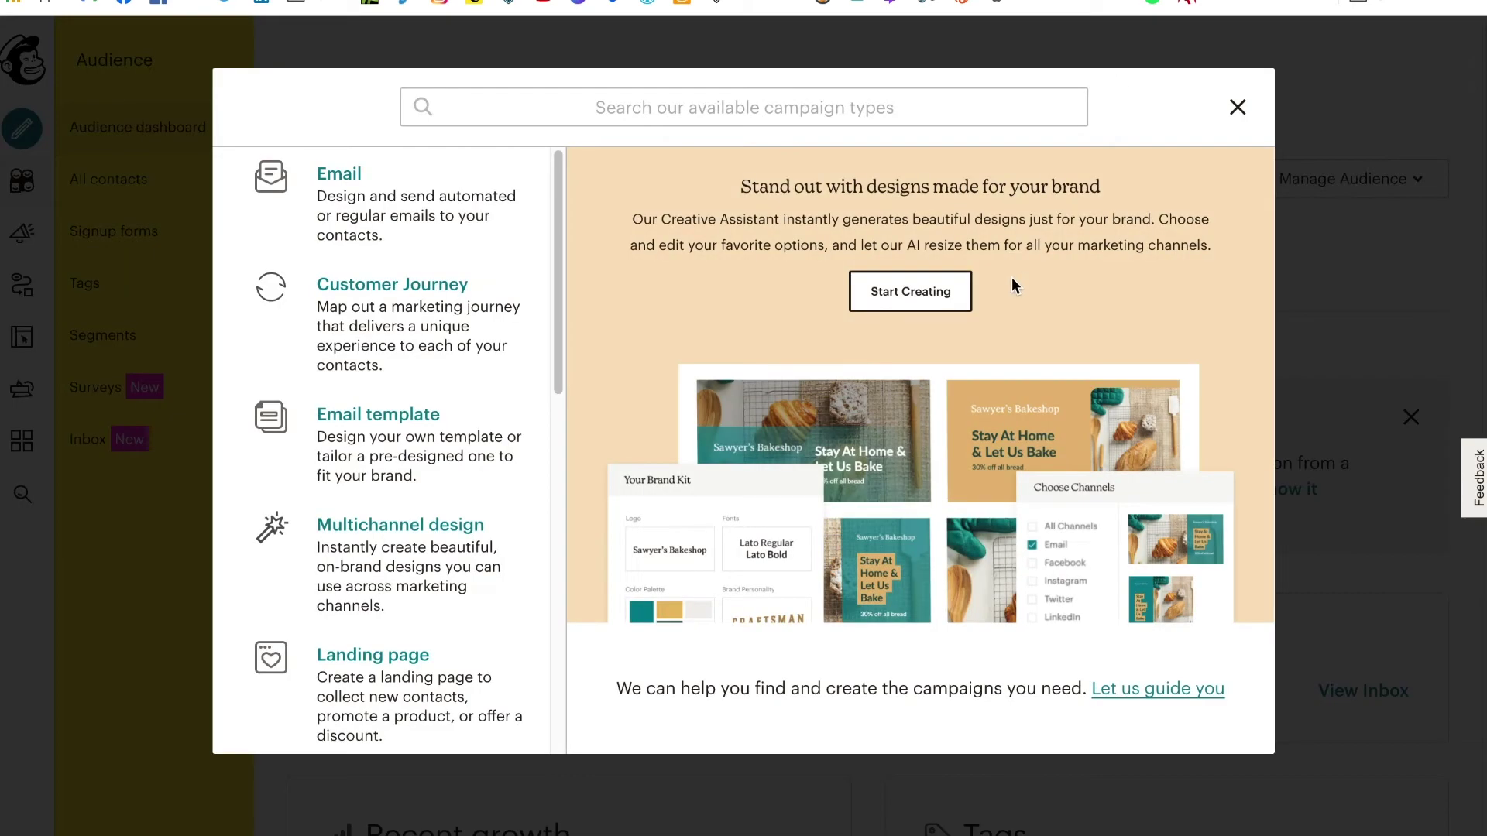
left_click(411, 194)
left_click(709, 488)
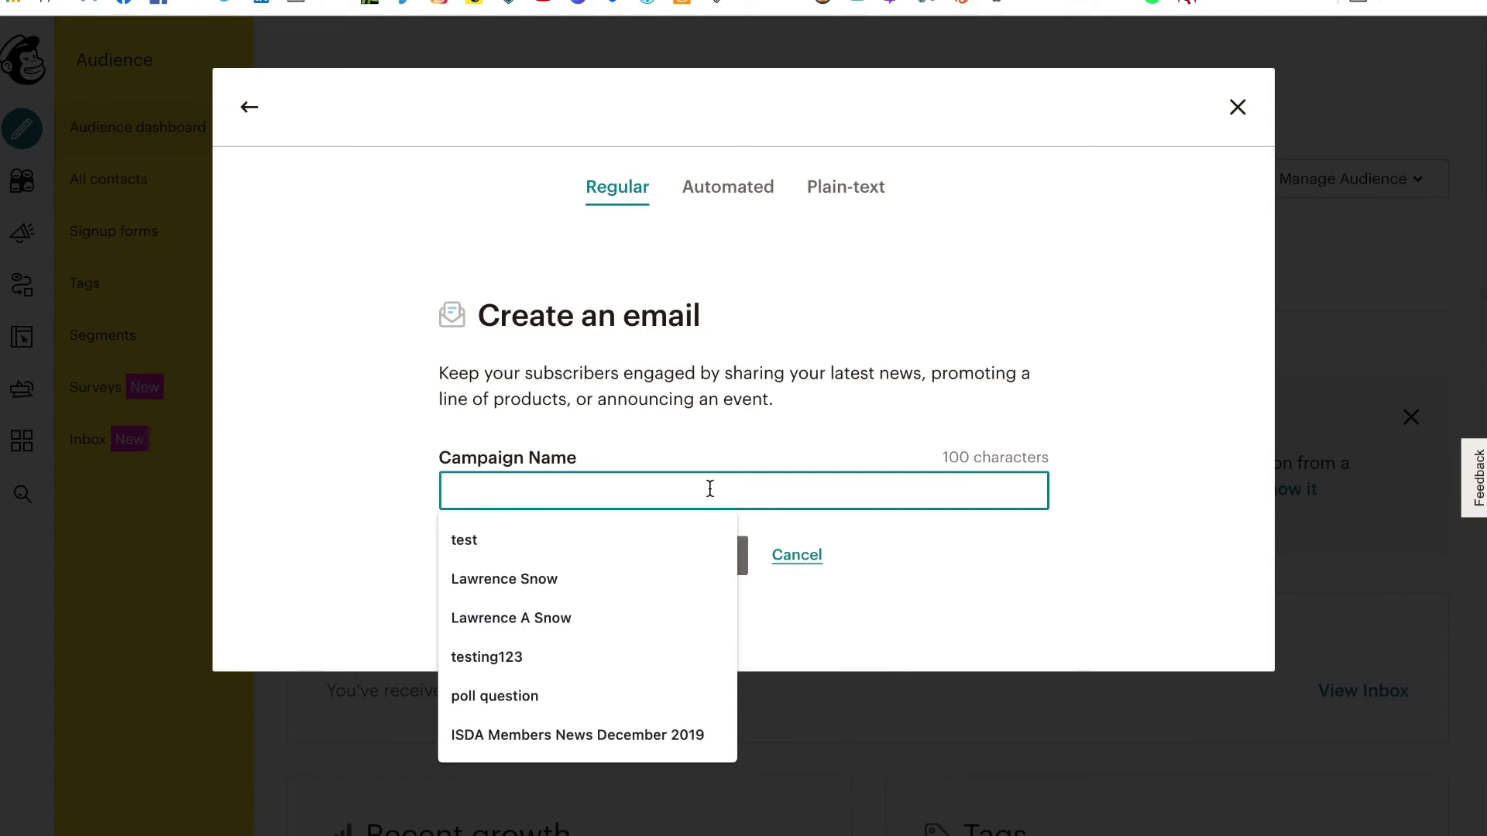
type("hello 12")
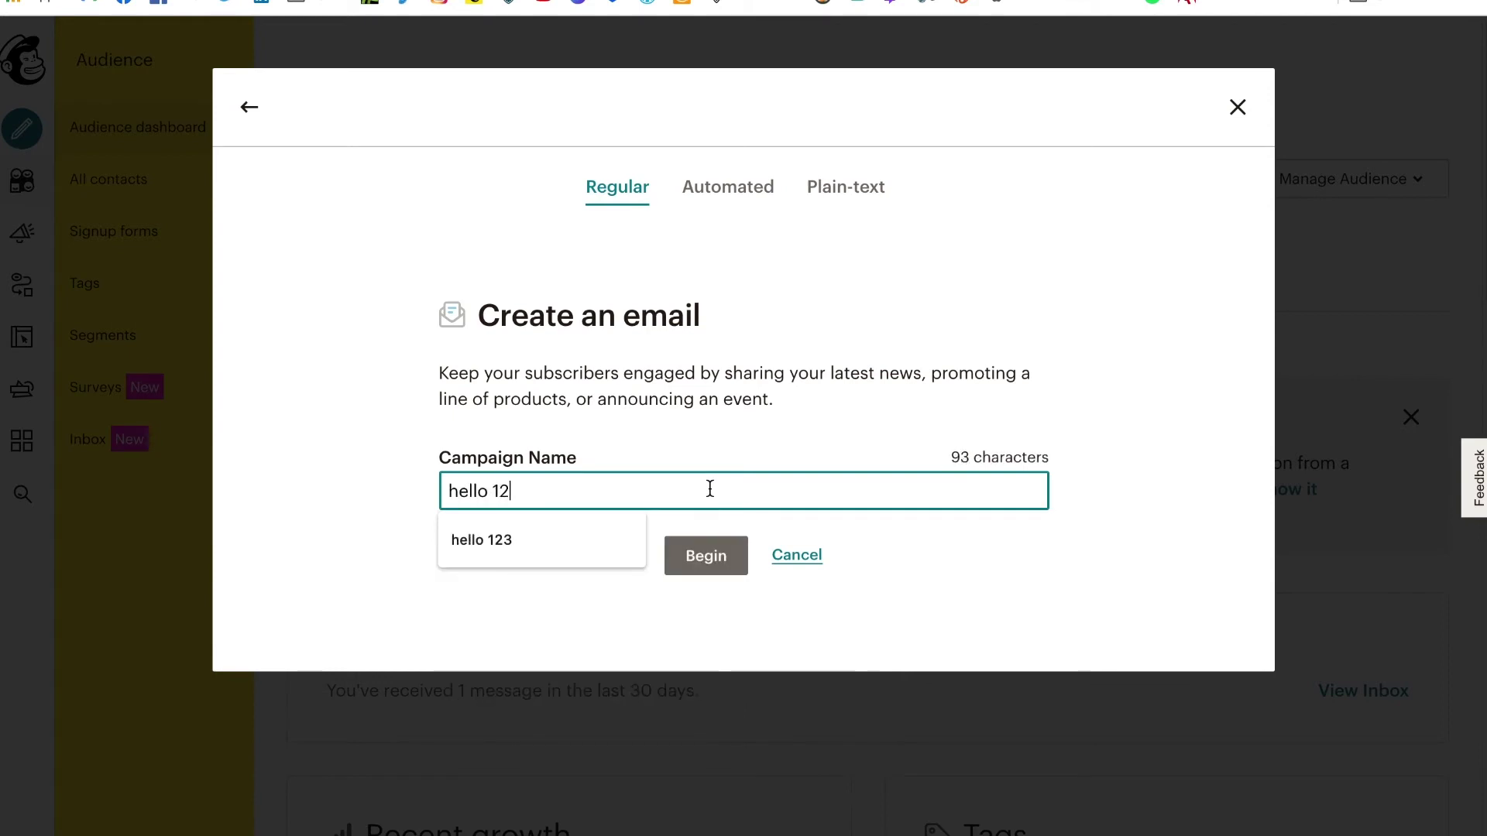
type("3456")
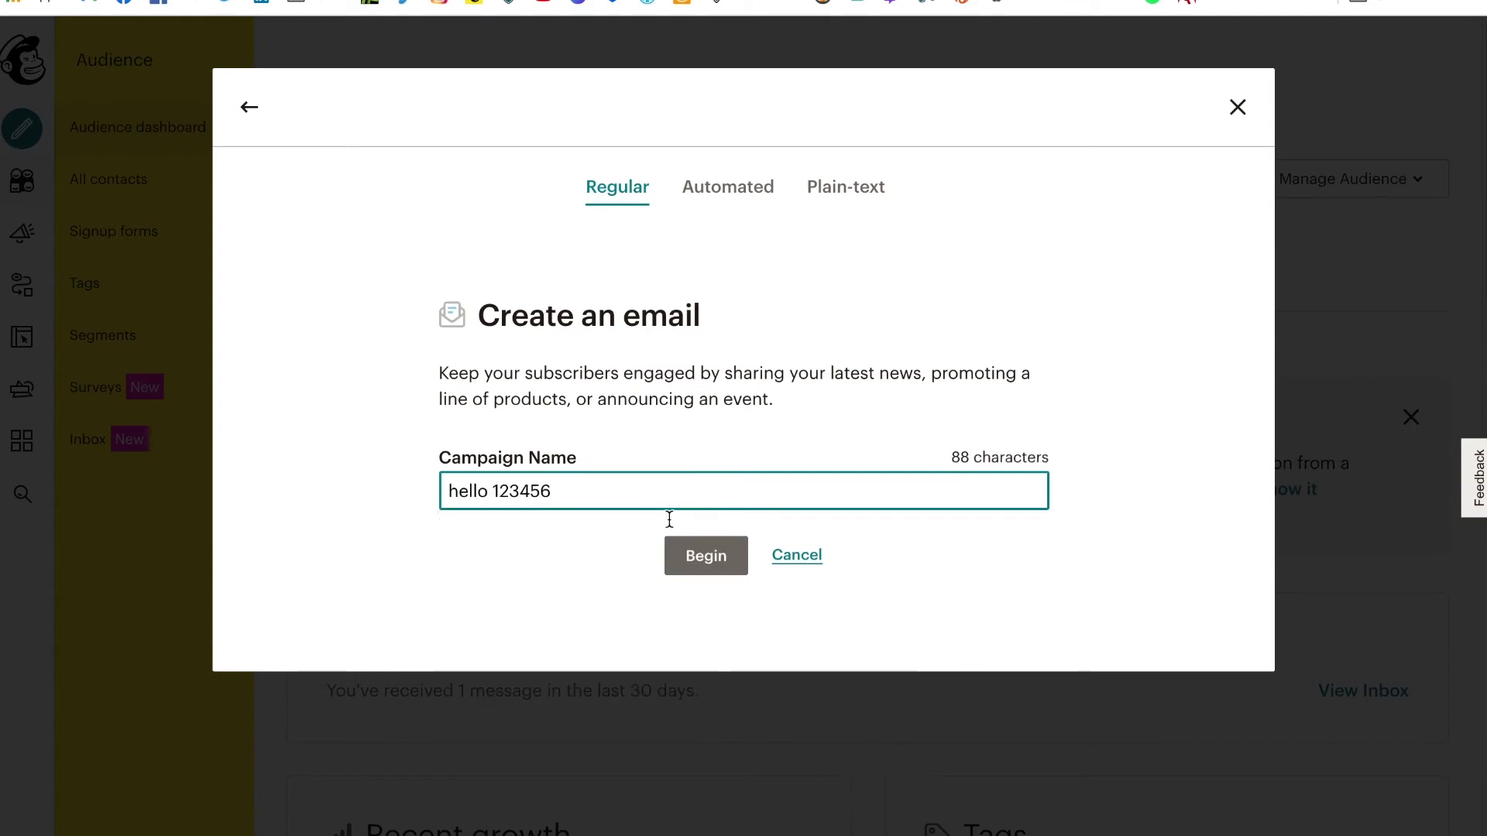
left_click(670, 552)
Send it to the Security Driver Magazine Email Newsletter audience with the To field personalized as *|FNAME|*
left_click(1394, 320)
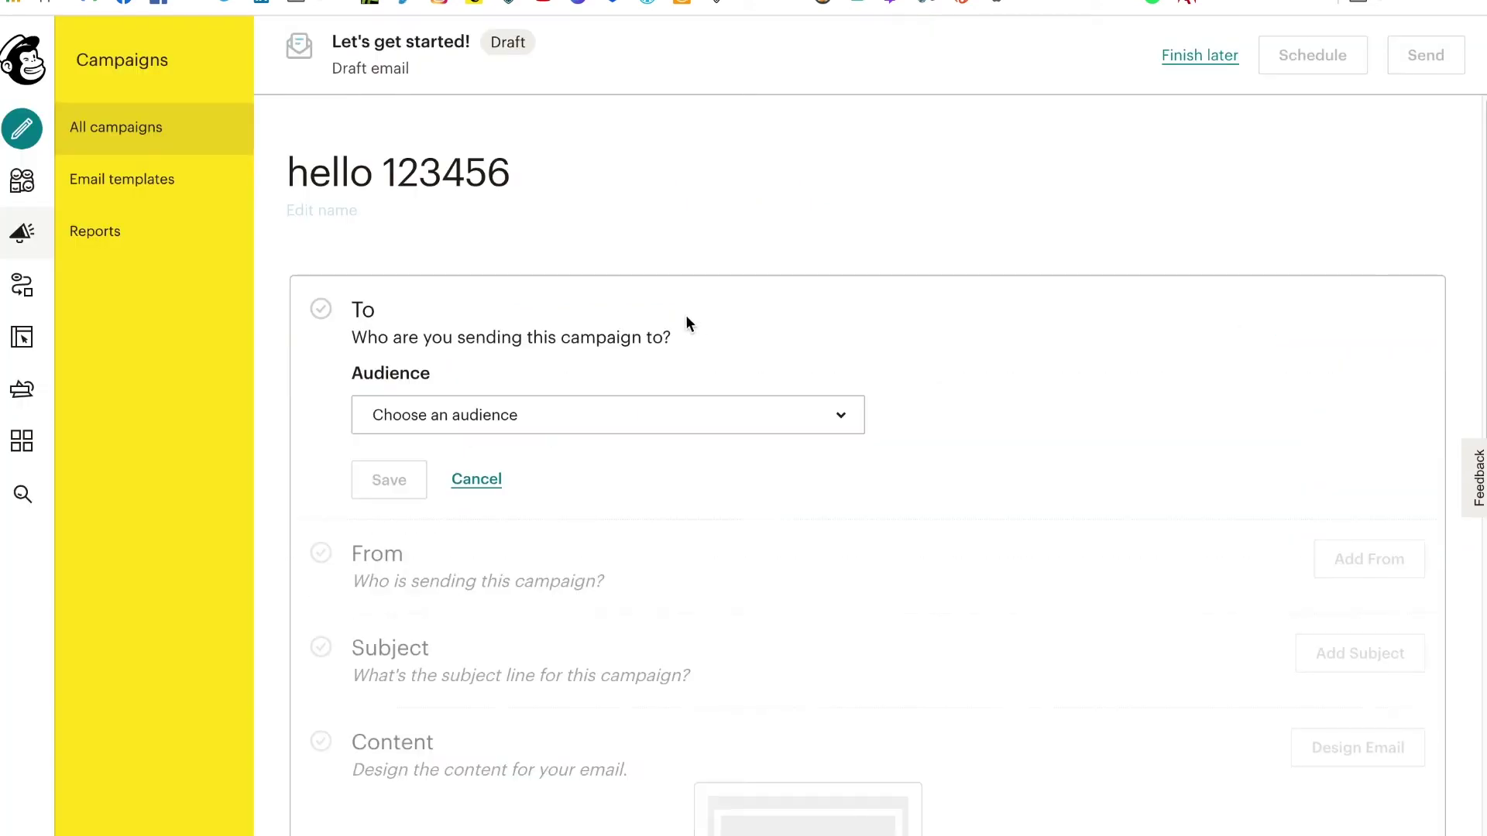
left_click(855, 410)
left_click(764, 508)
scroll(1089, 518, "down", 4)
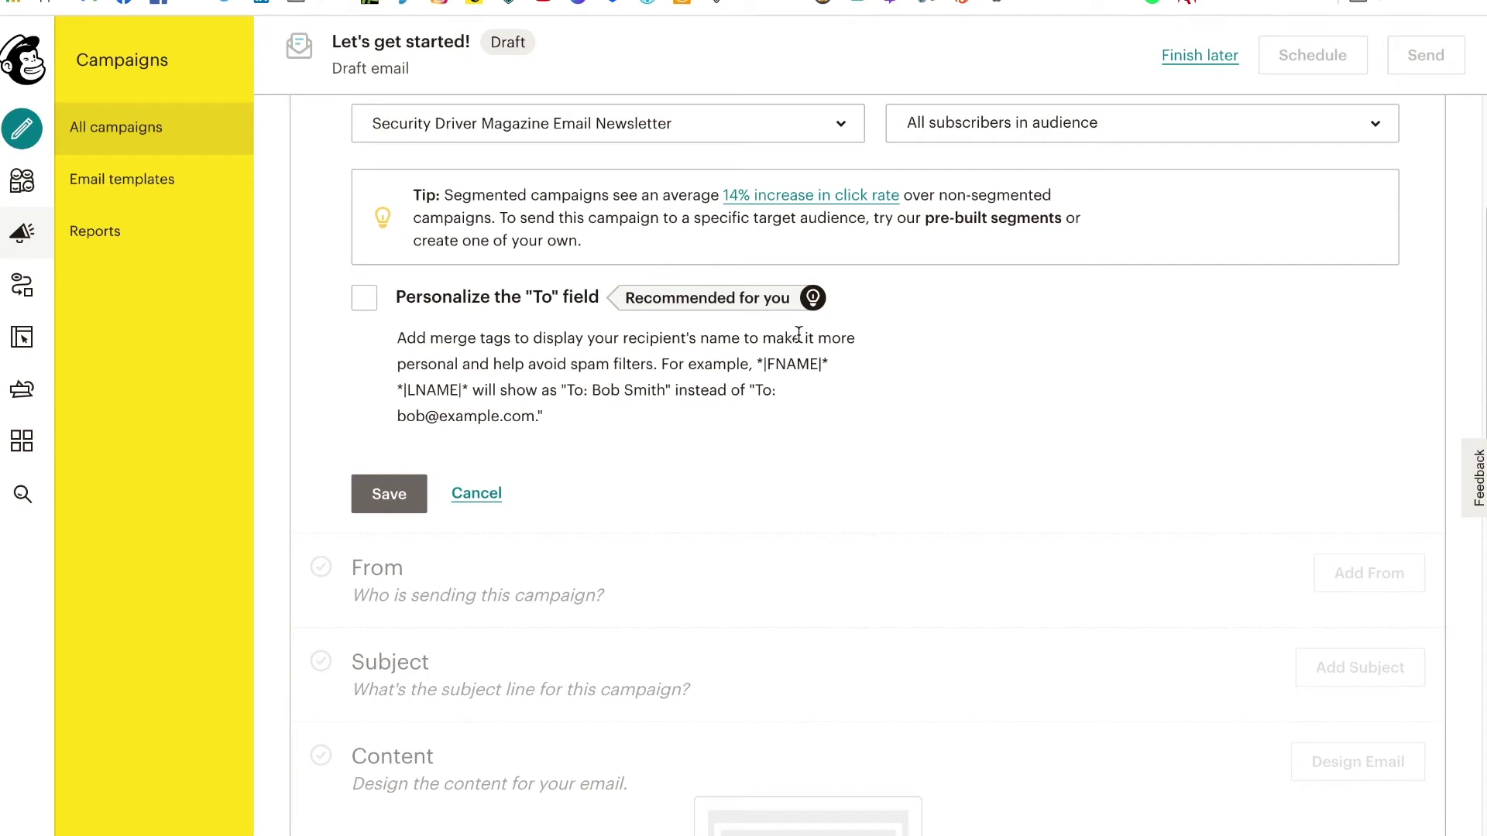
left_click(366, 300)
left_click(527, 503)
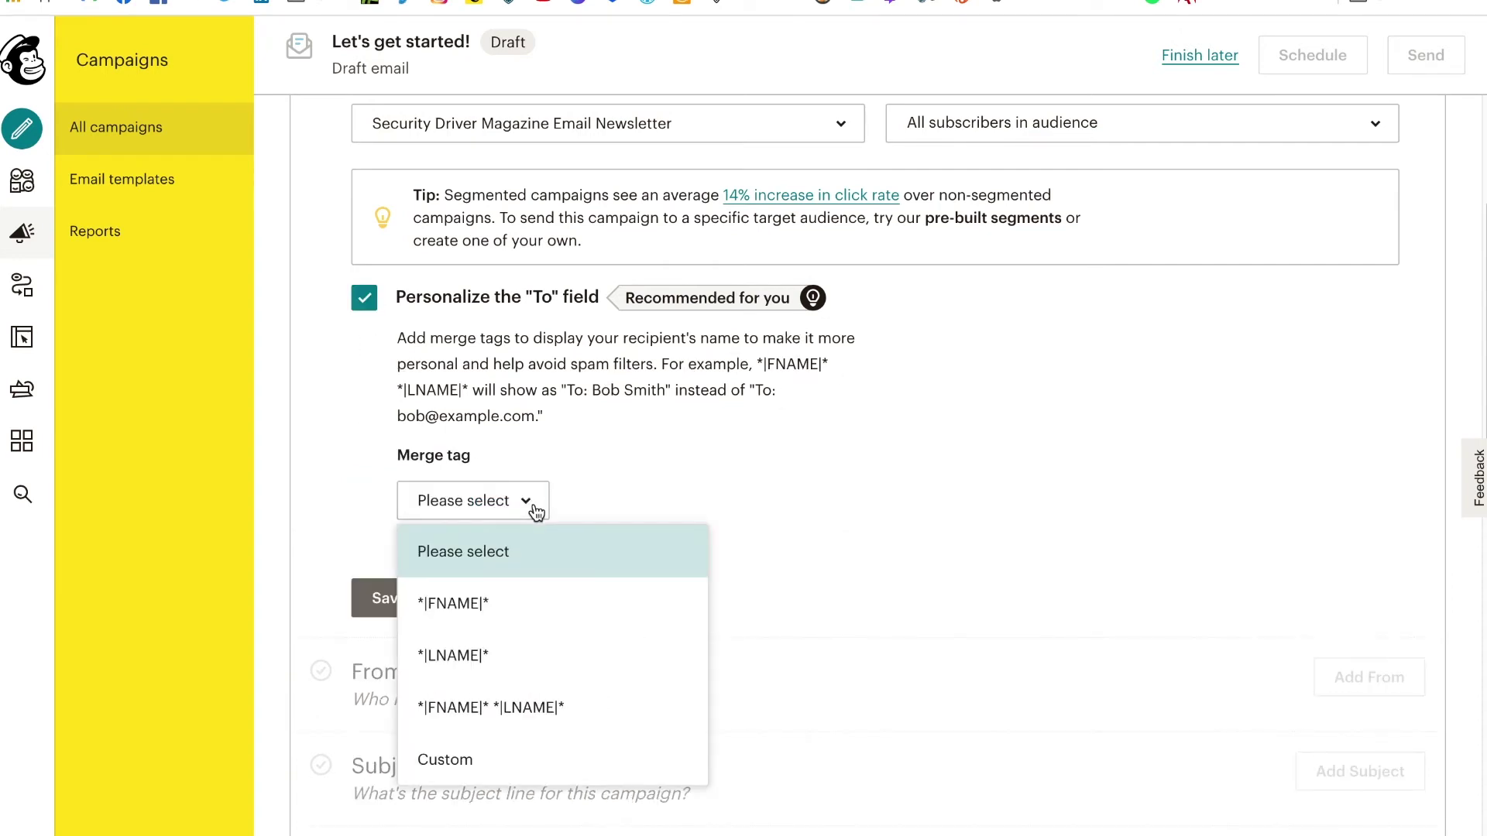
left_click(523, 600)
scroll(738, 504, "down", 1)
left_click(415, 583)
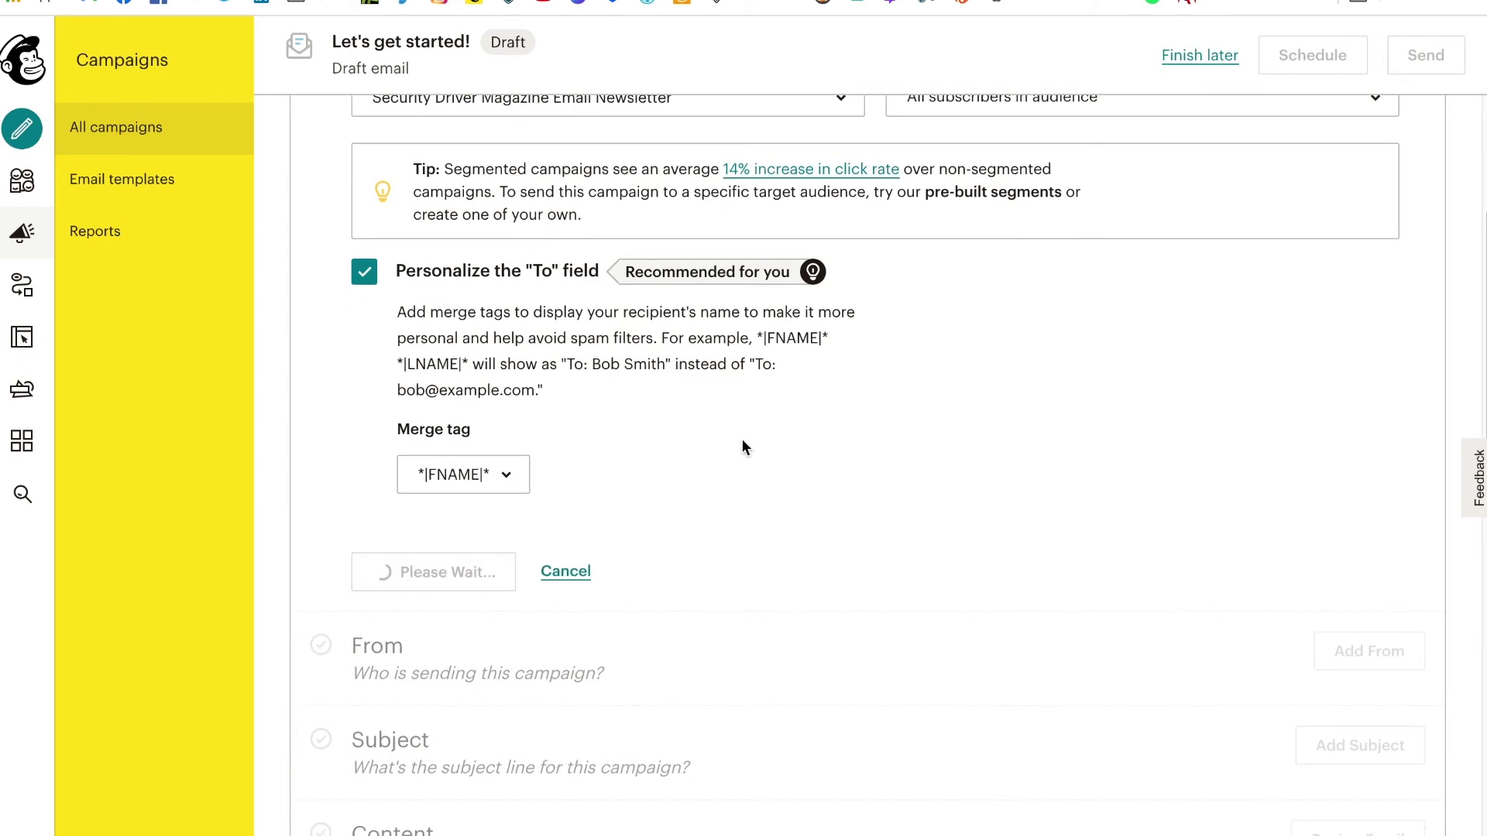
scroll(773, 382, "up", 3)
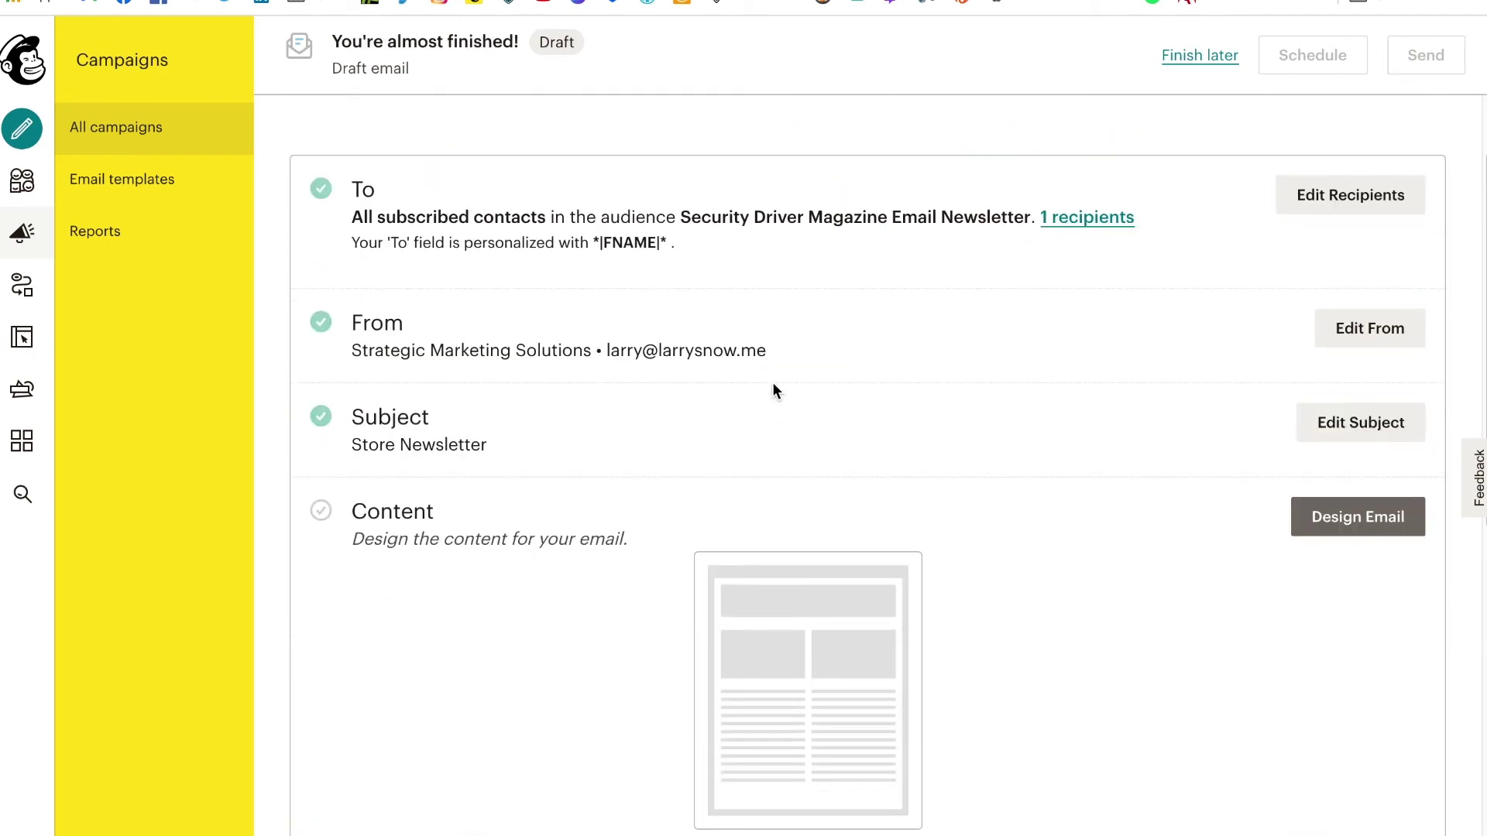
scroll(773, 384, "down", 1)
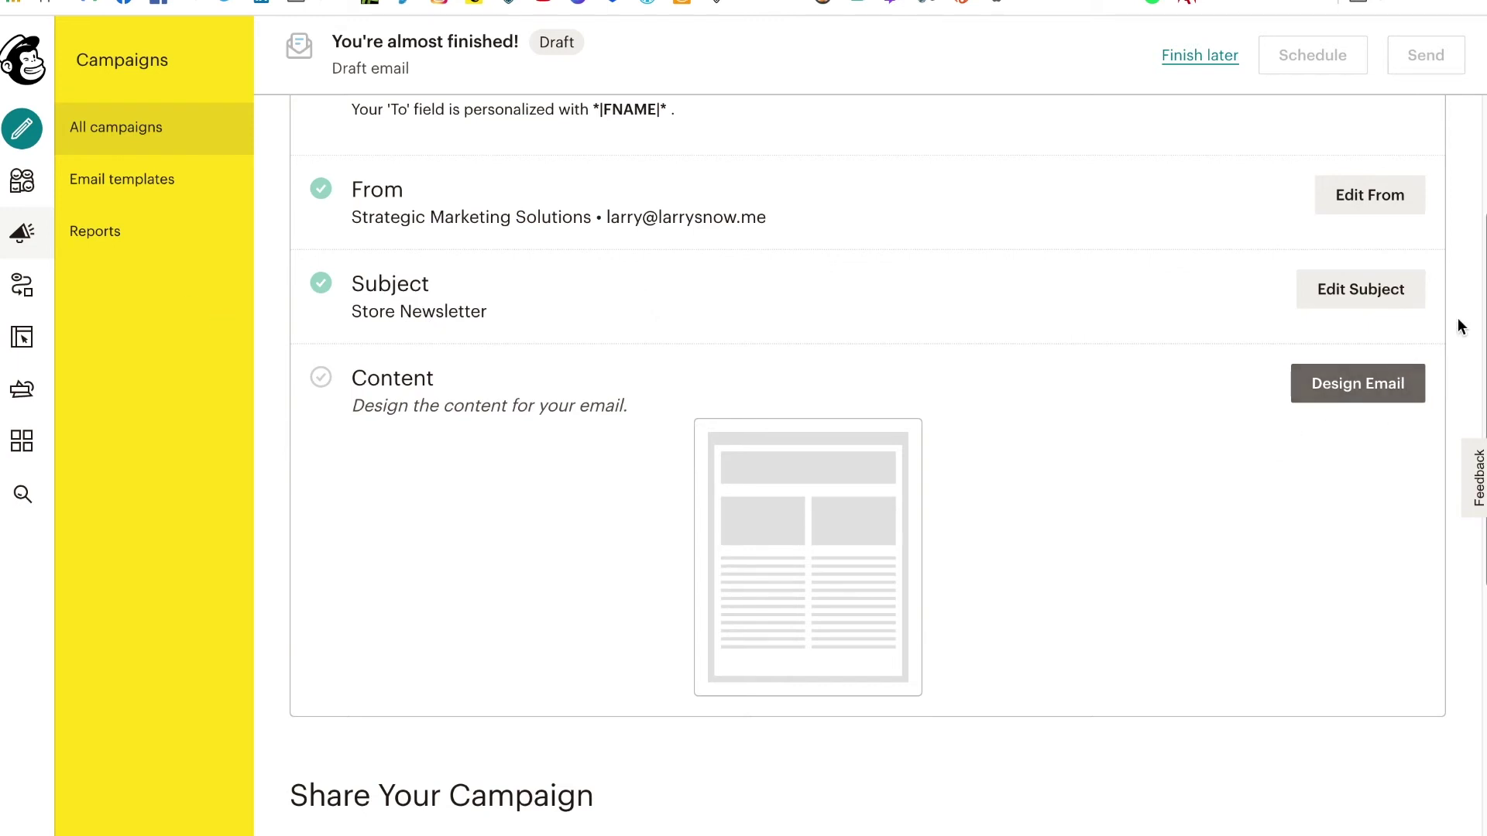
Change the campaign subject from 'Store Newsletter' to 'Newsletter' and save it
left_click(1357, 294)
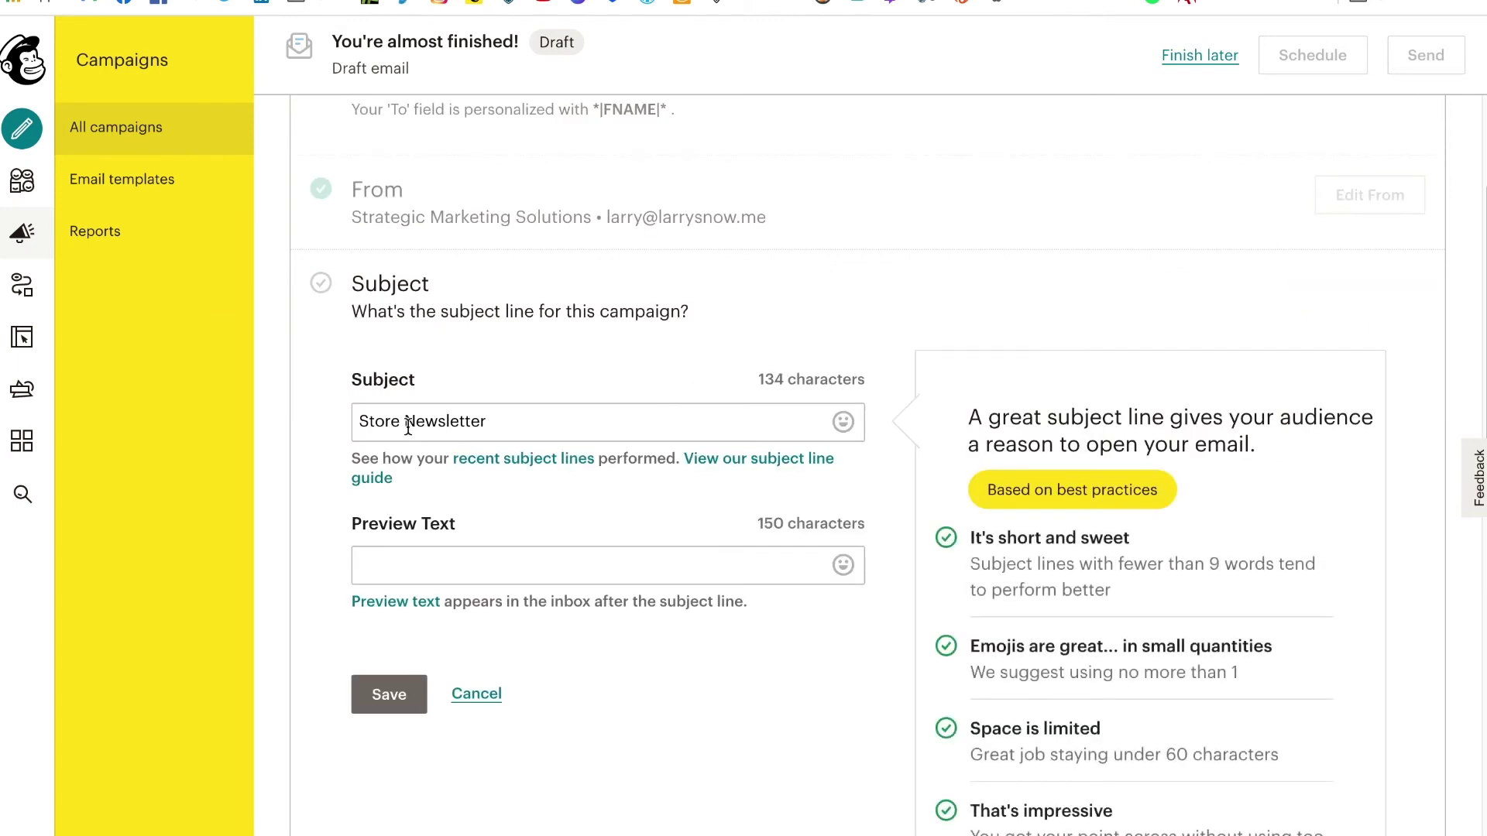
left_click(408, 426)
double_click(378, 425)
key("BackSpace")
left_click(399, 701)
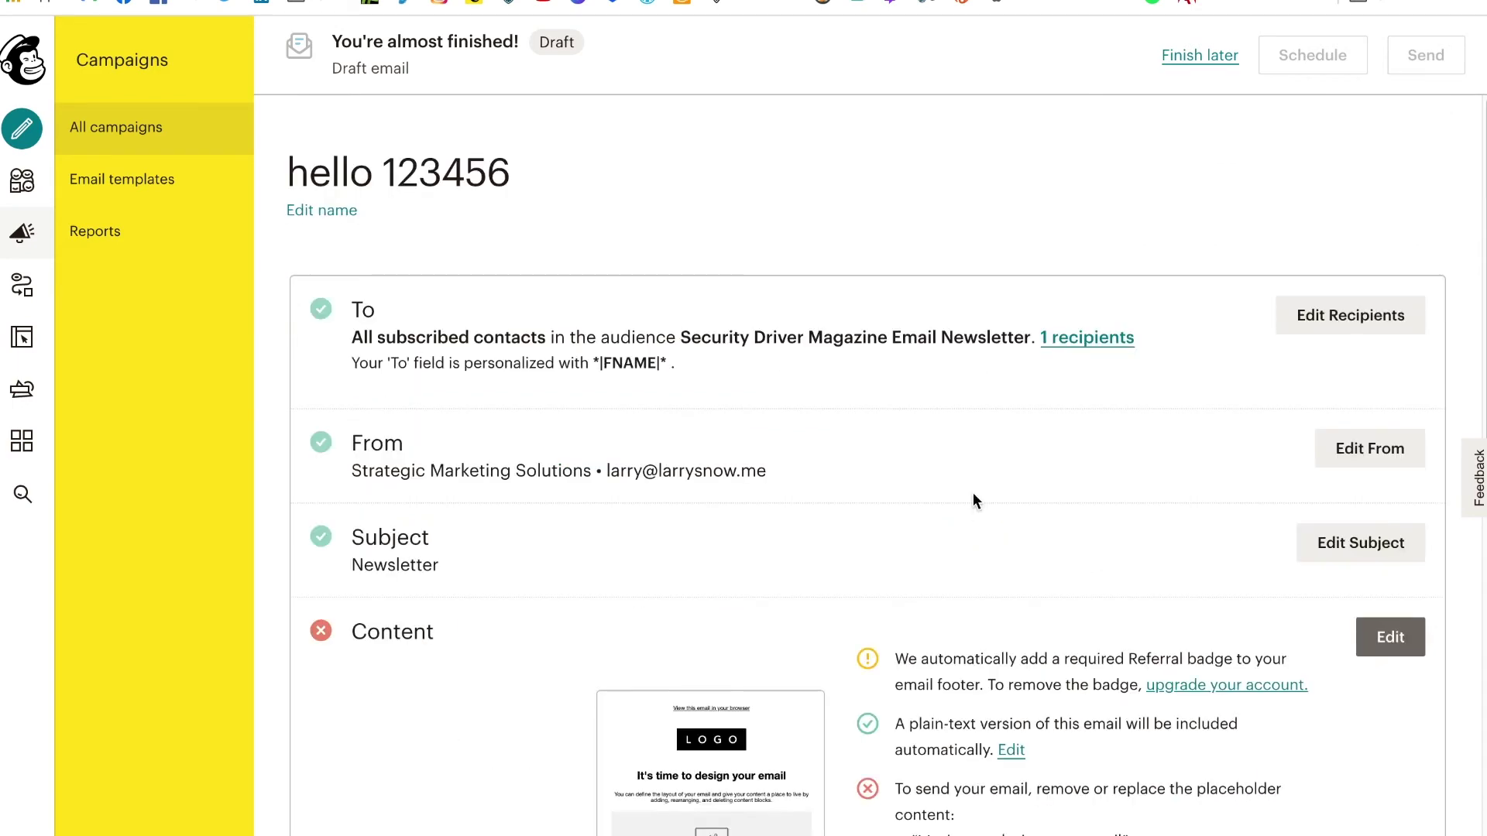
Expand Settings & Tracking to confirm open/click tracking and Inbox reply handling
scroll(937, 518, "down", 5)
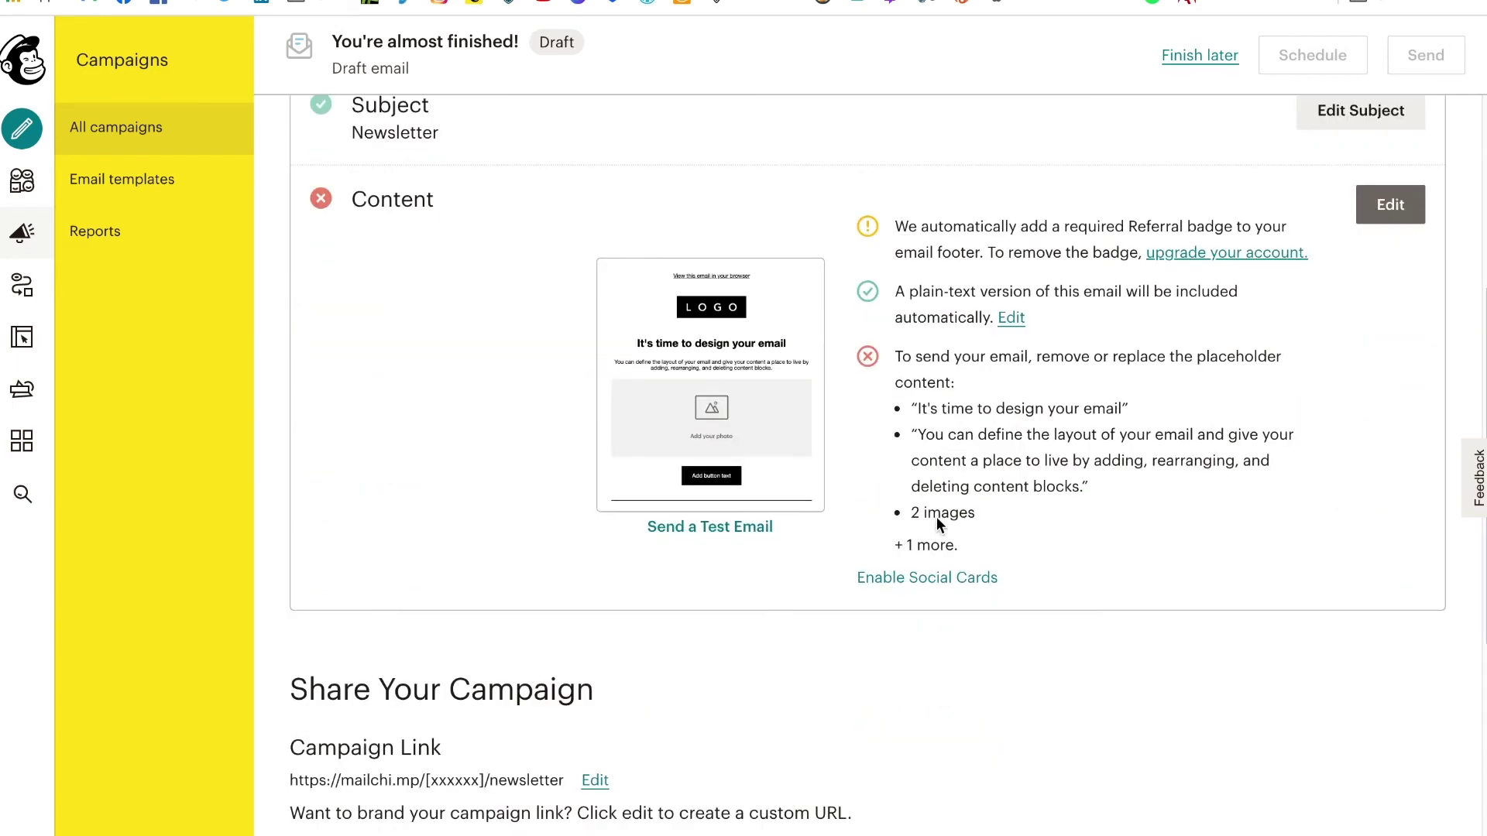
scroll(936, 517, "down", 8)
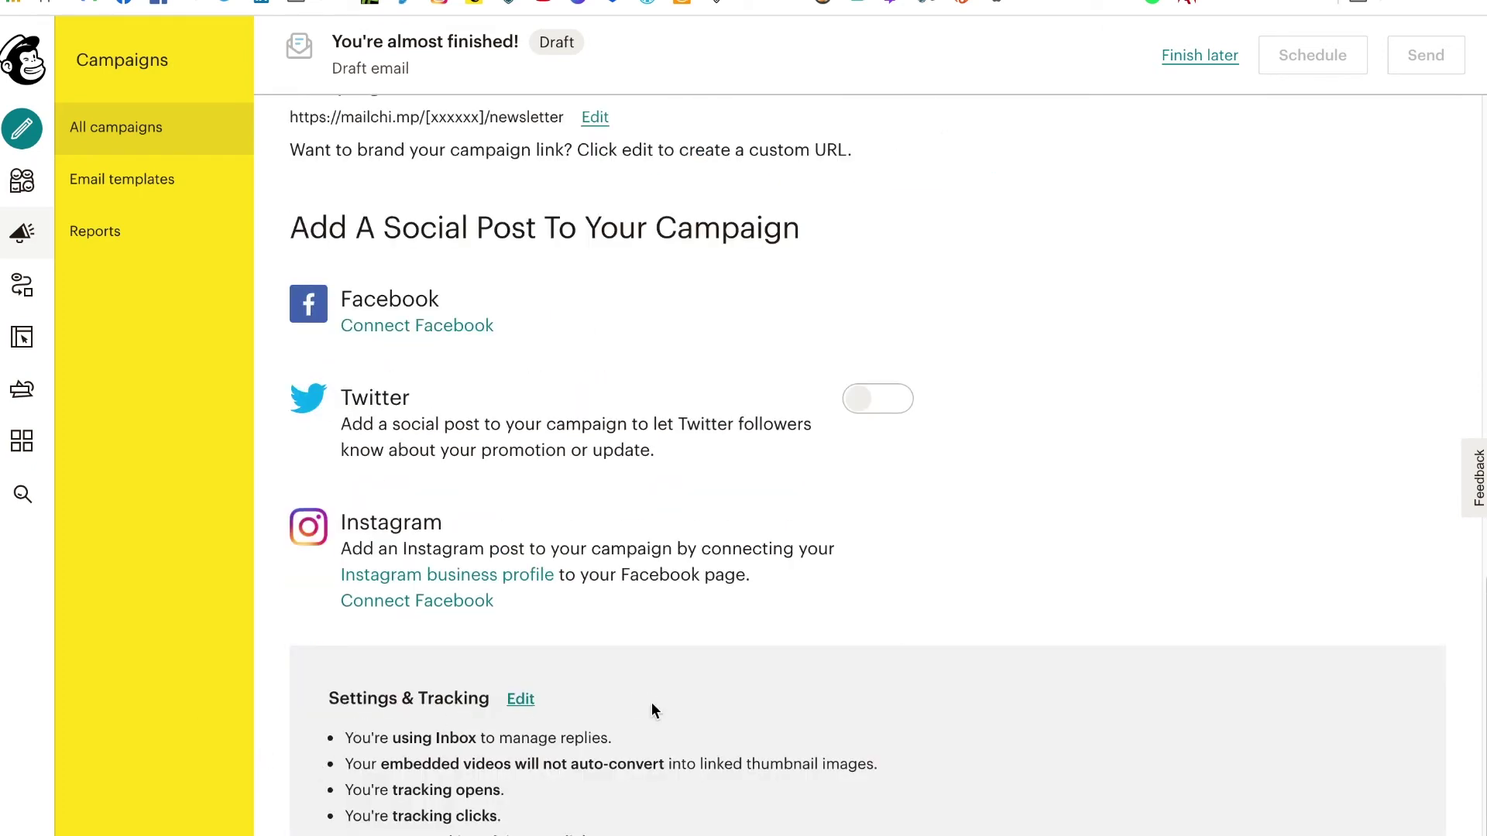
left_click(533, 701)
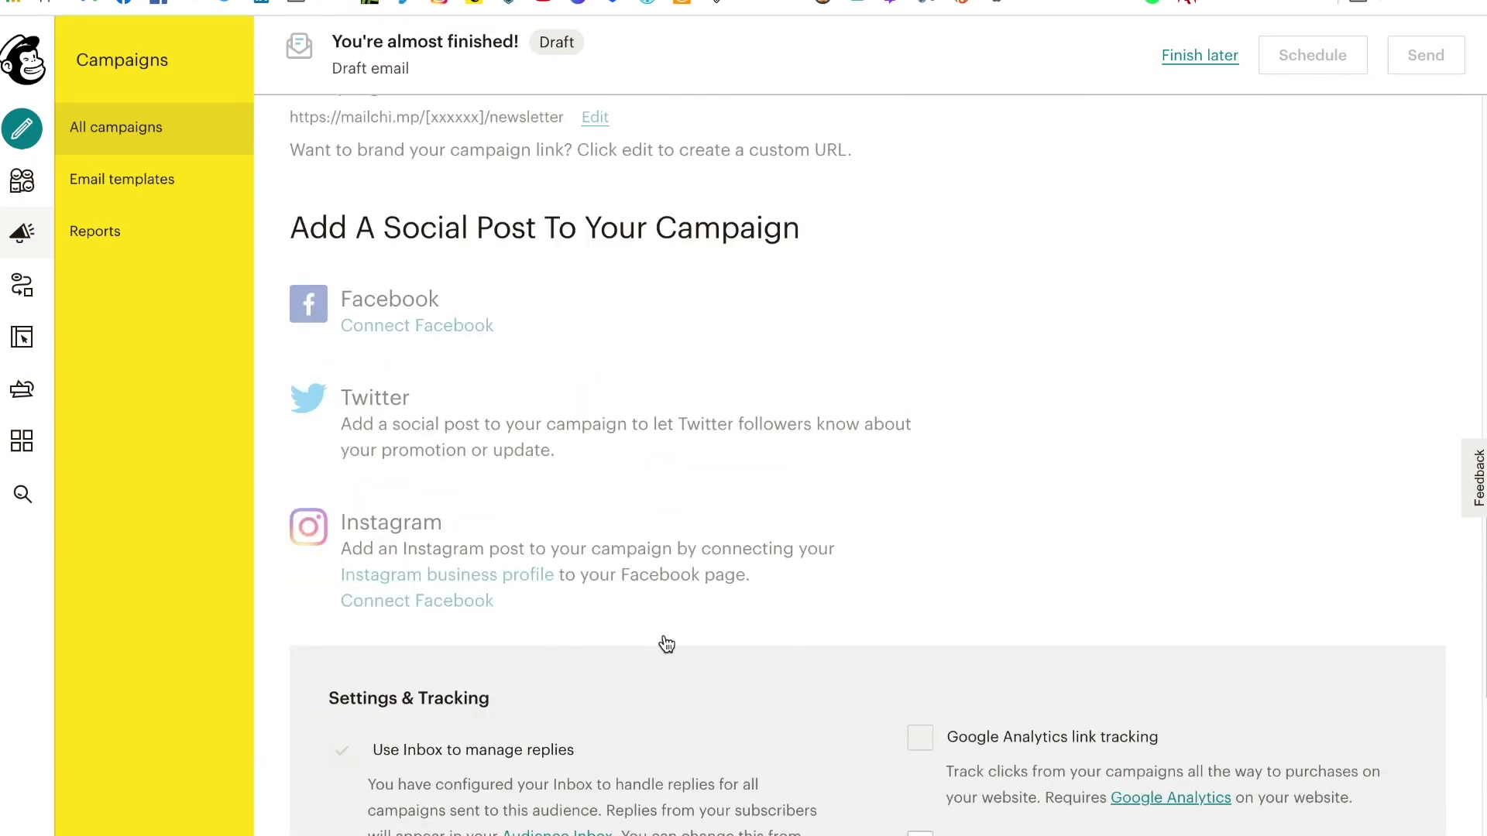
scroll(658, 631, "up", 2)
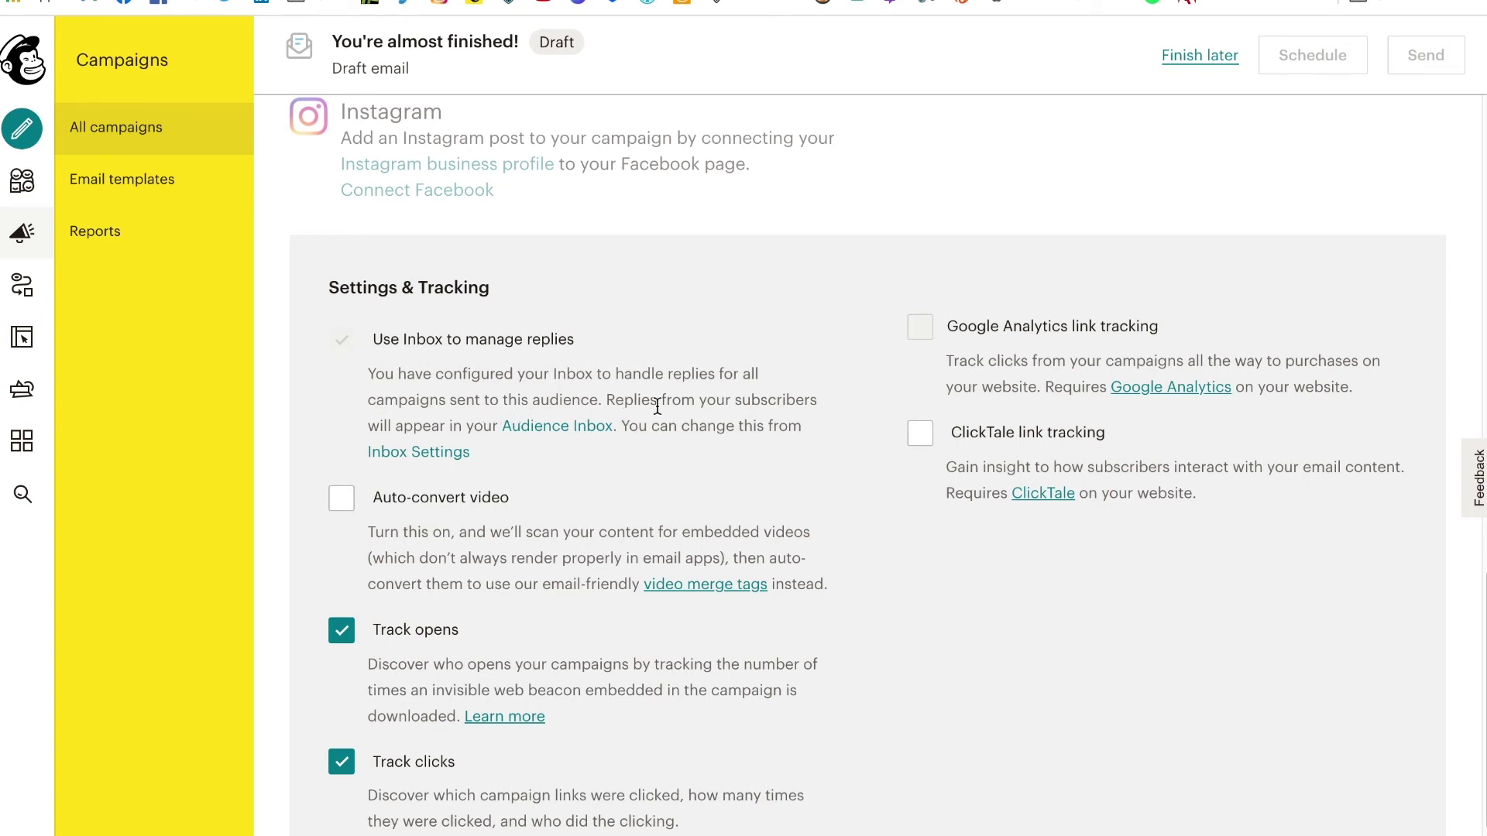
Read through the Store Newsletter thread's replies in Gmail, then return to the Mailchimp Inbox
key("ctrl+Tab")
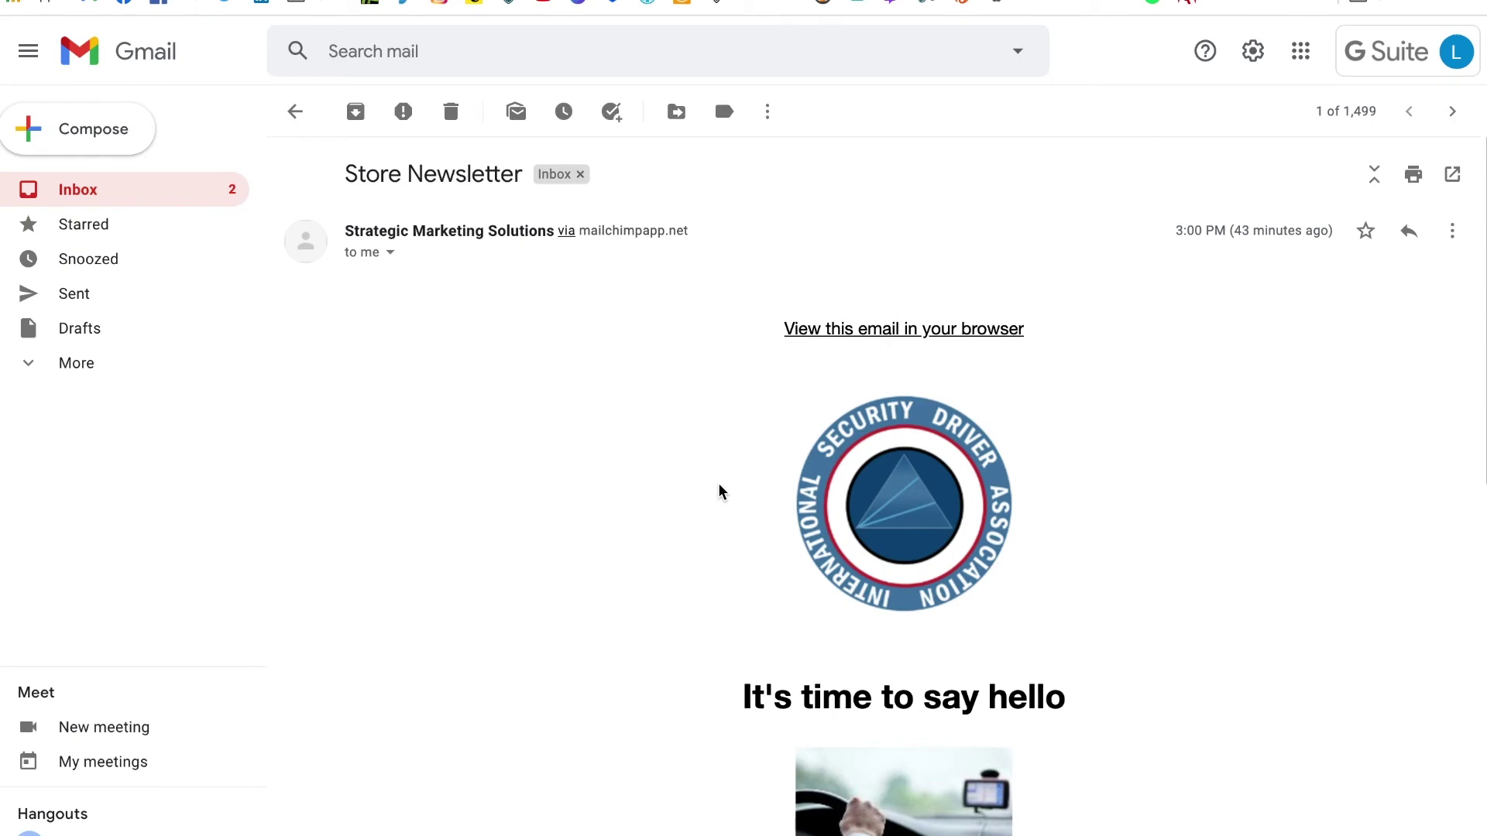
scroll(601, 521, "down", 3)
scroll(601, 523, "up", 3)
scroll(601, 524, "down", 10)
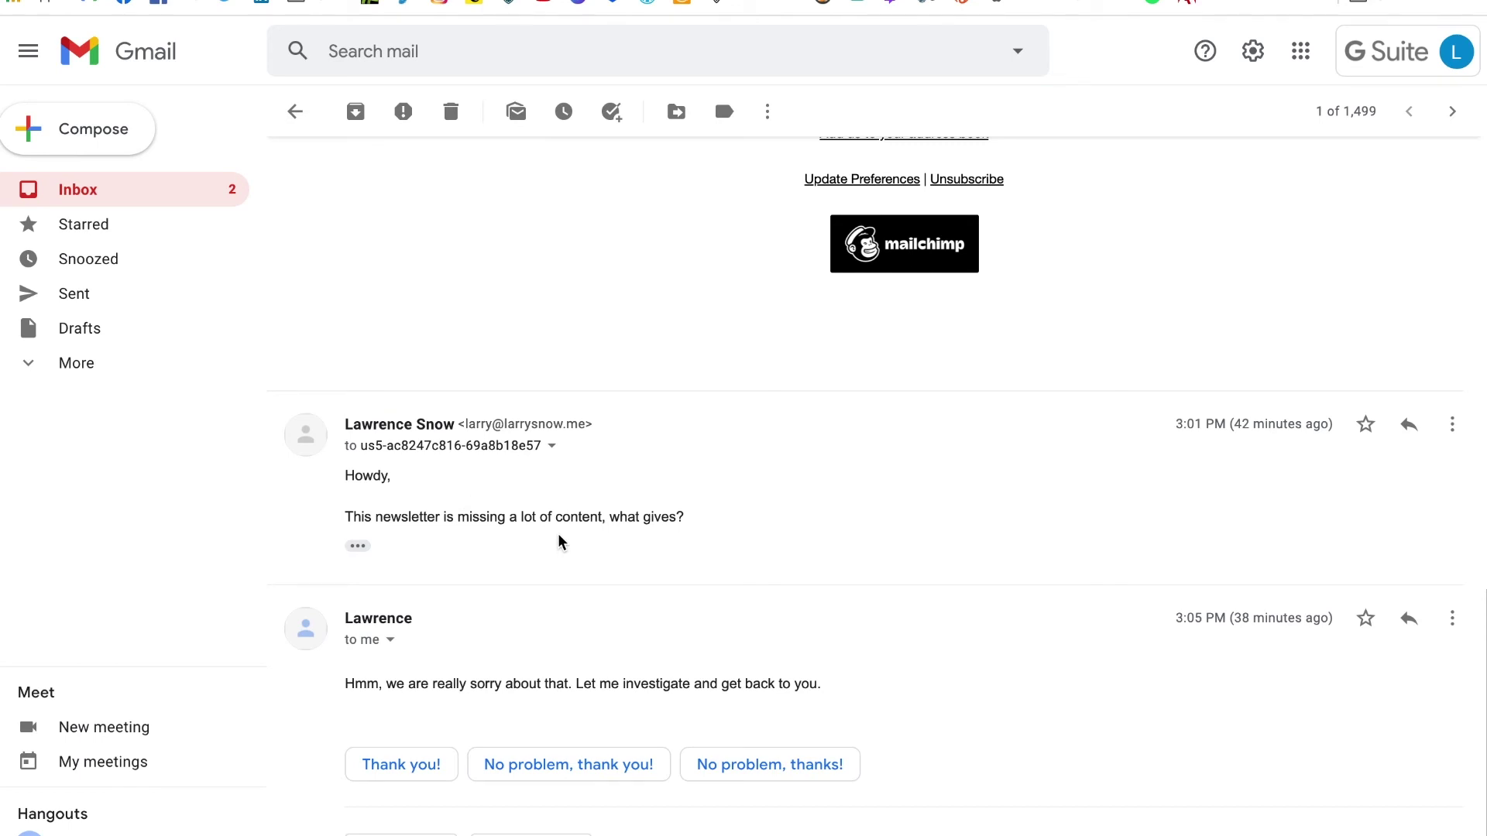
scroll(559, 541, "down", 1)
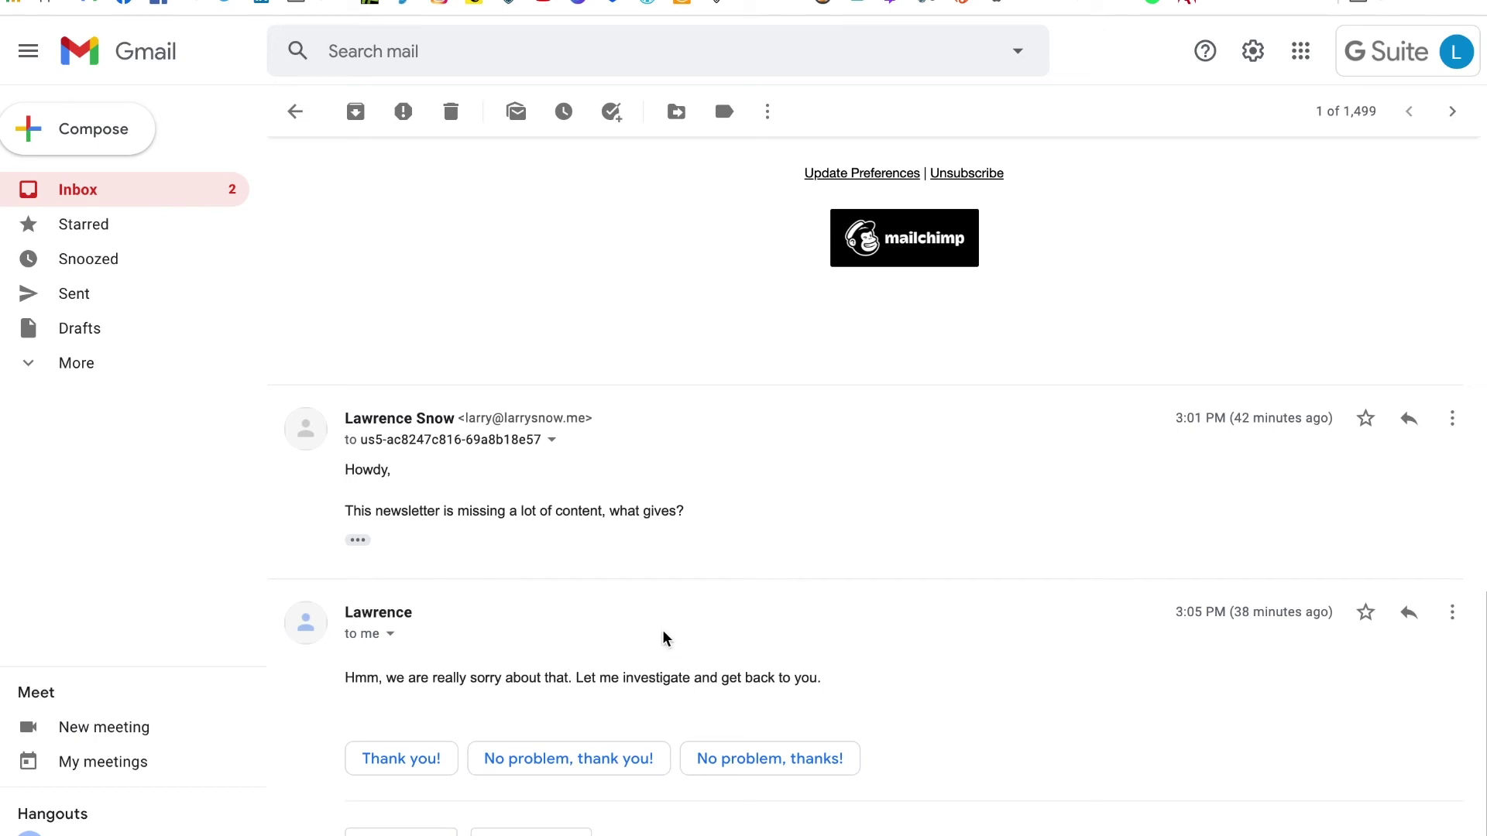
scroll(673, 626, "down", 1)
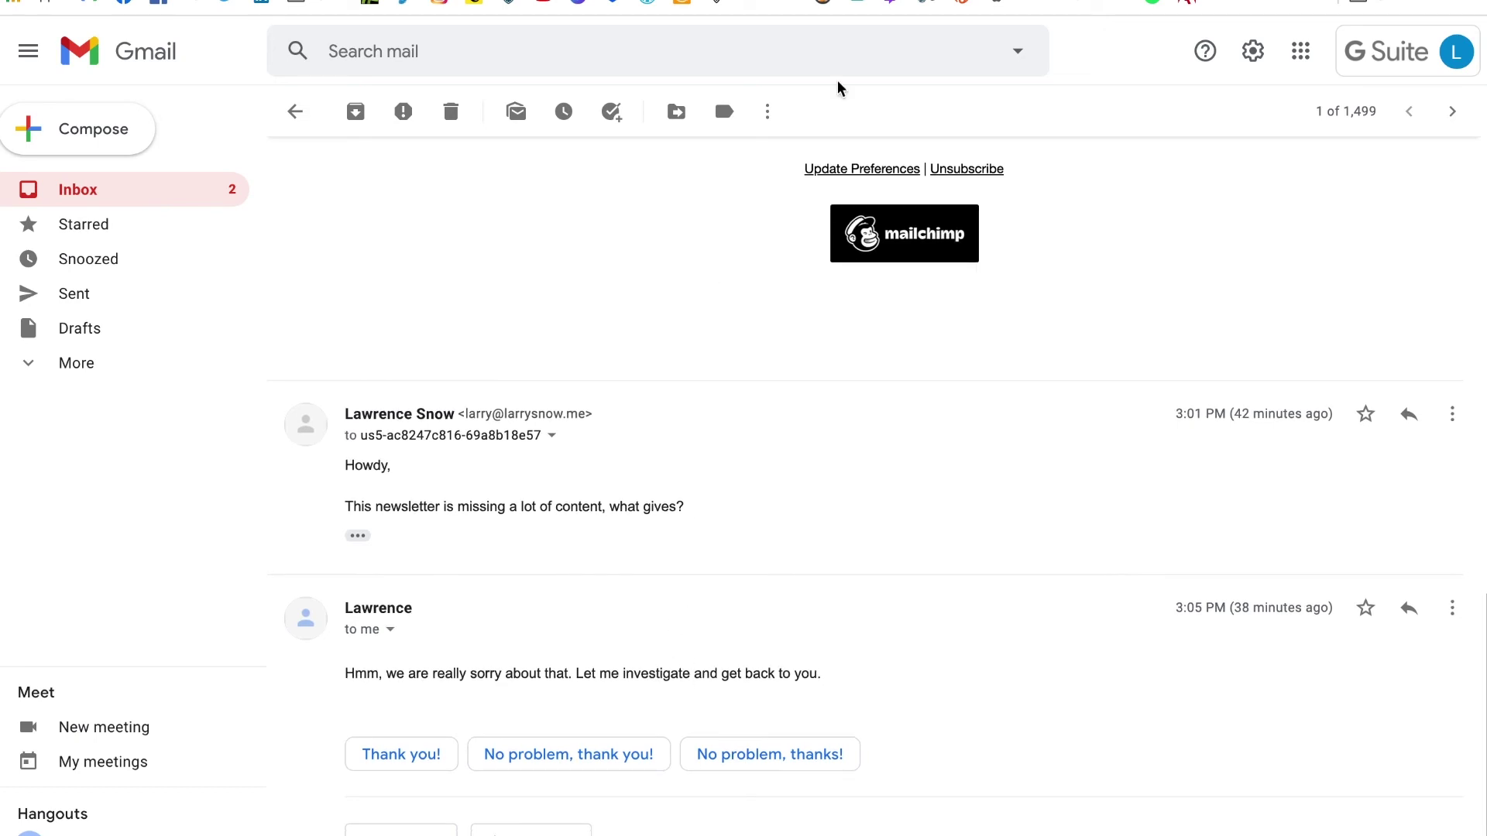
key("ctrl+Tab")
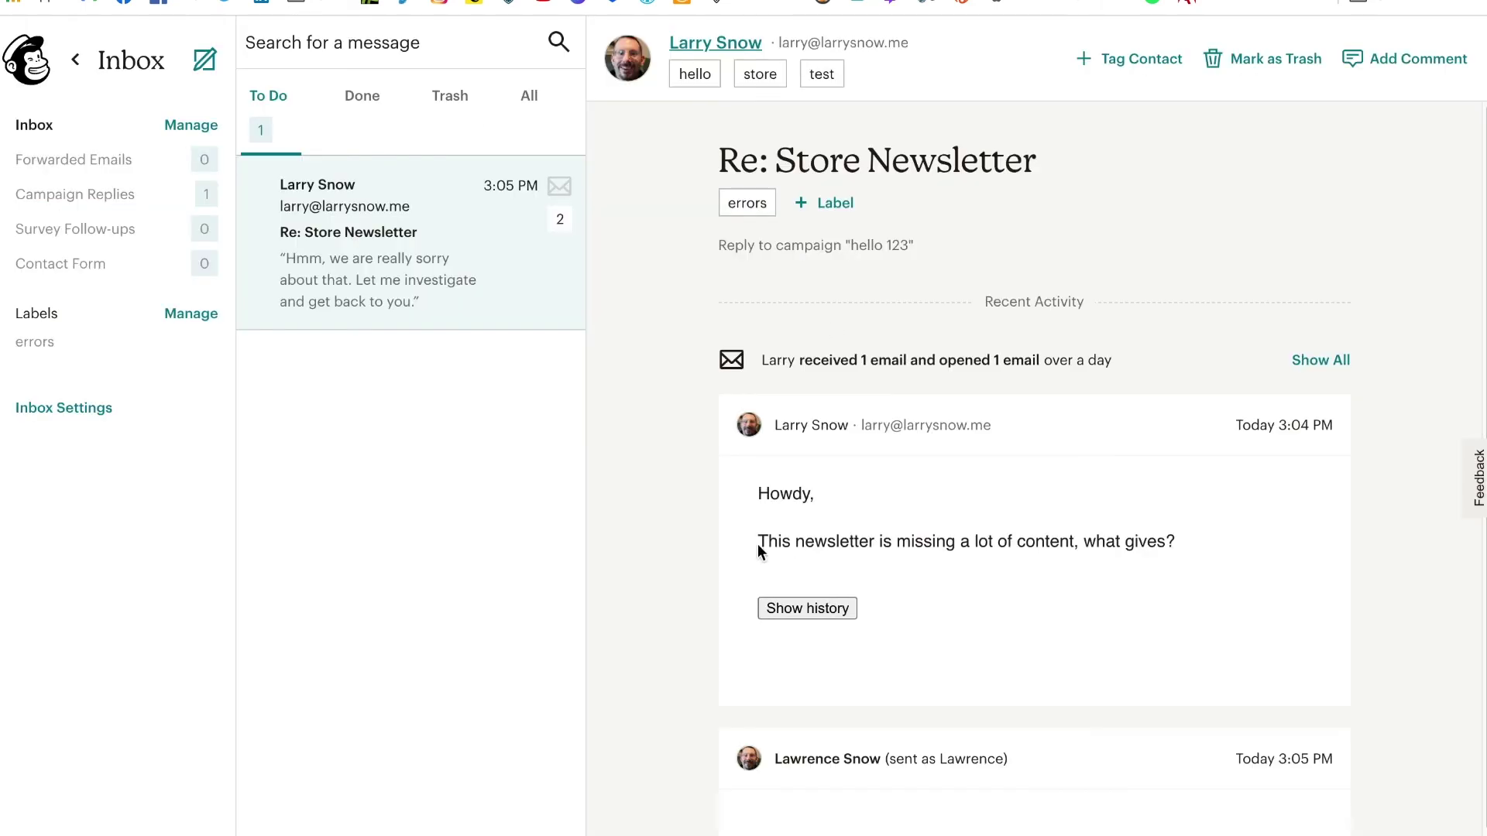
Write the reply 'Looks like we goofed. We'll send another email shortly.'
scroll(757, 544, "down", 3)
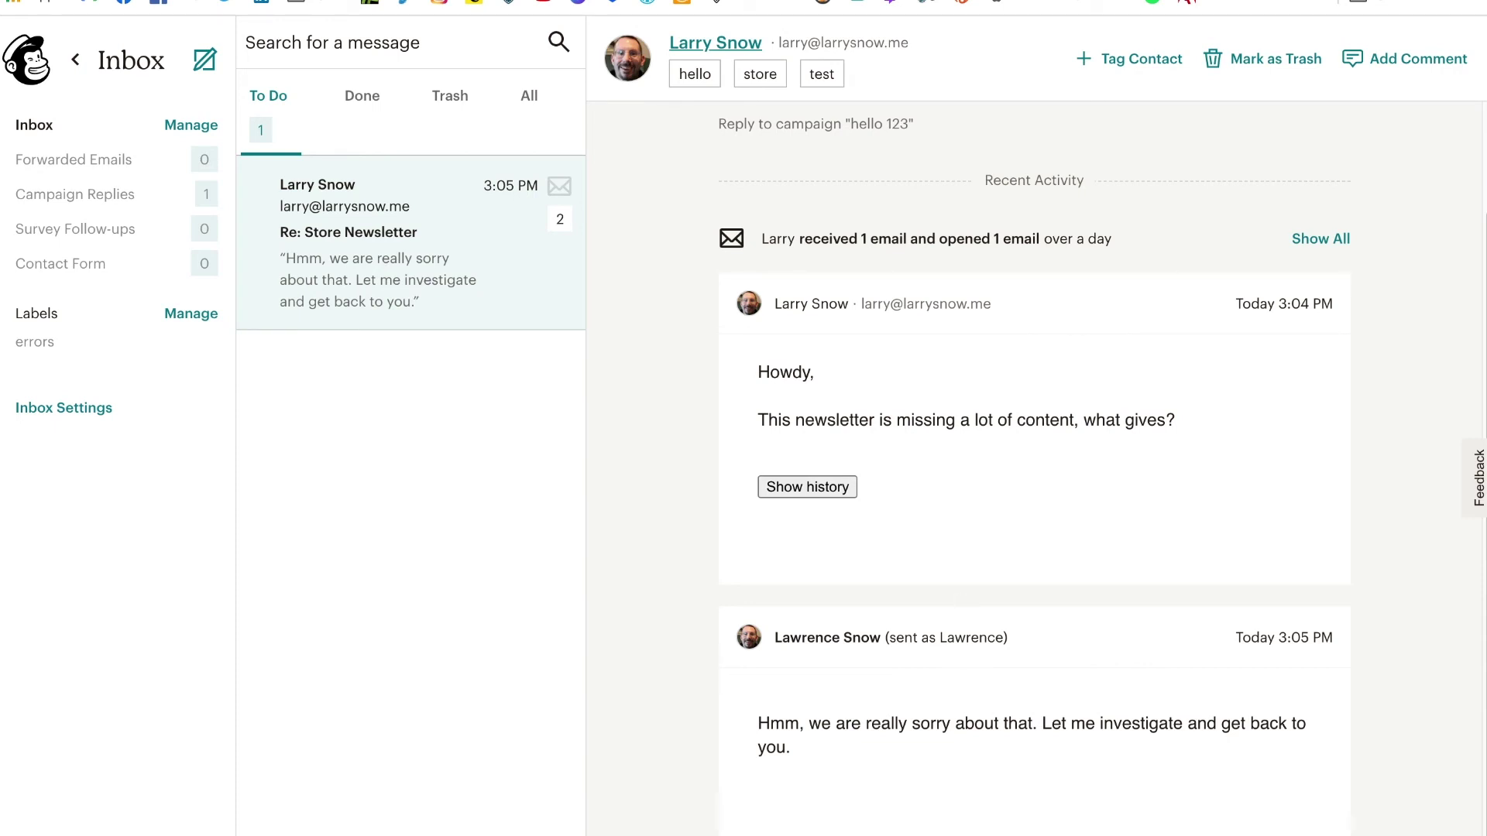
left_click(1095, 793)
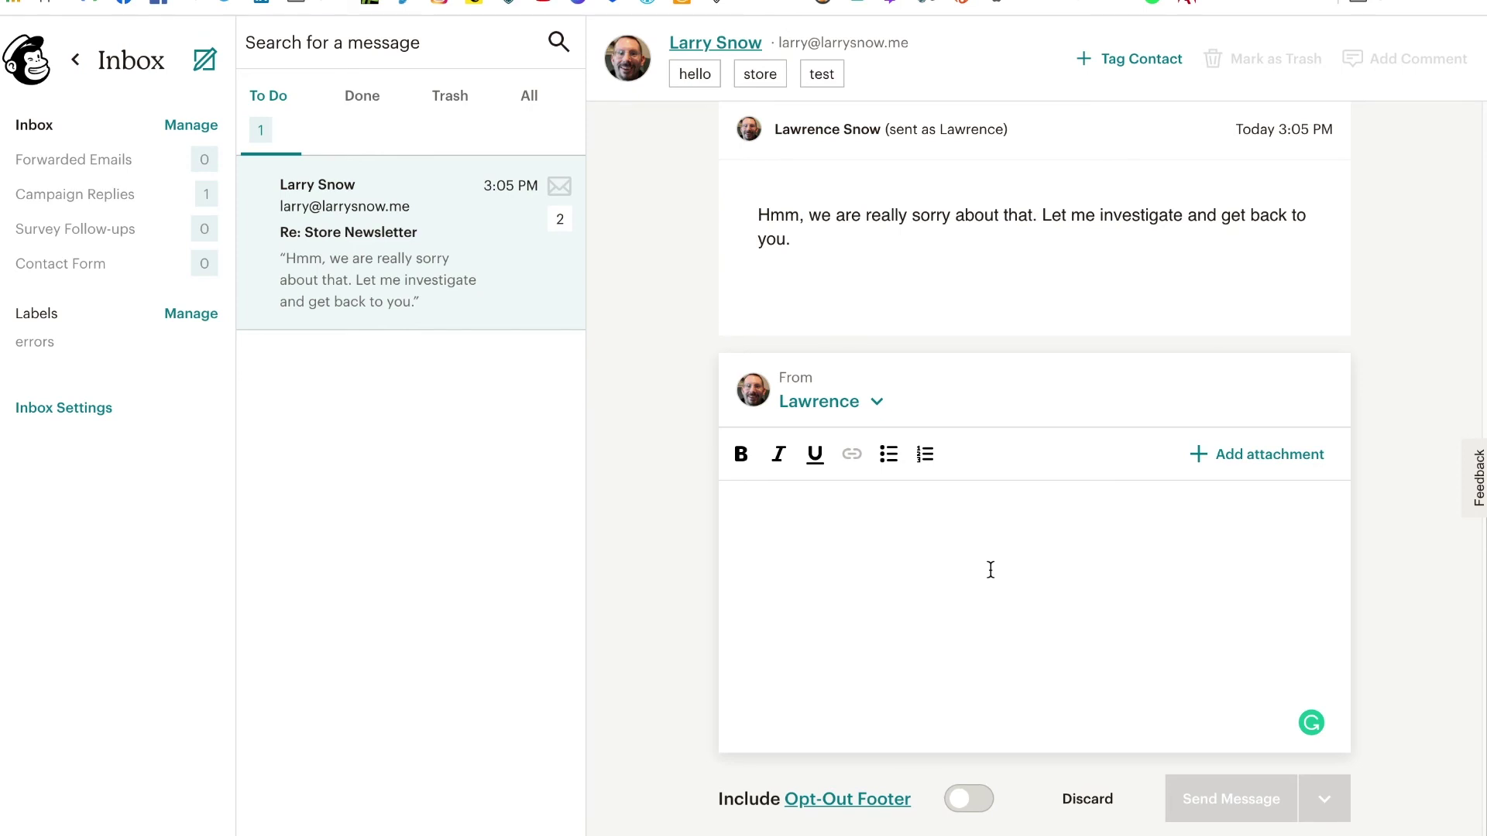
type("Looks like ")
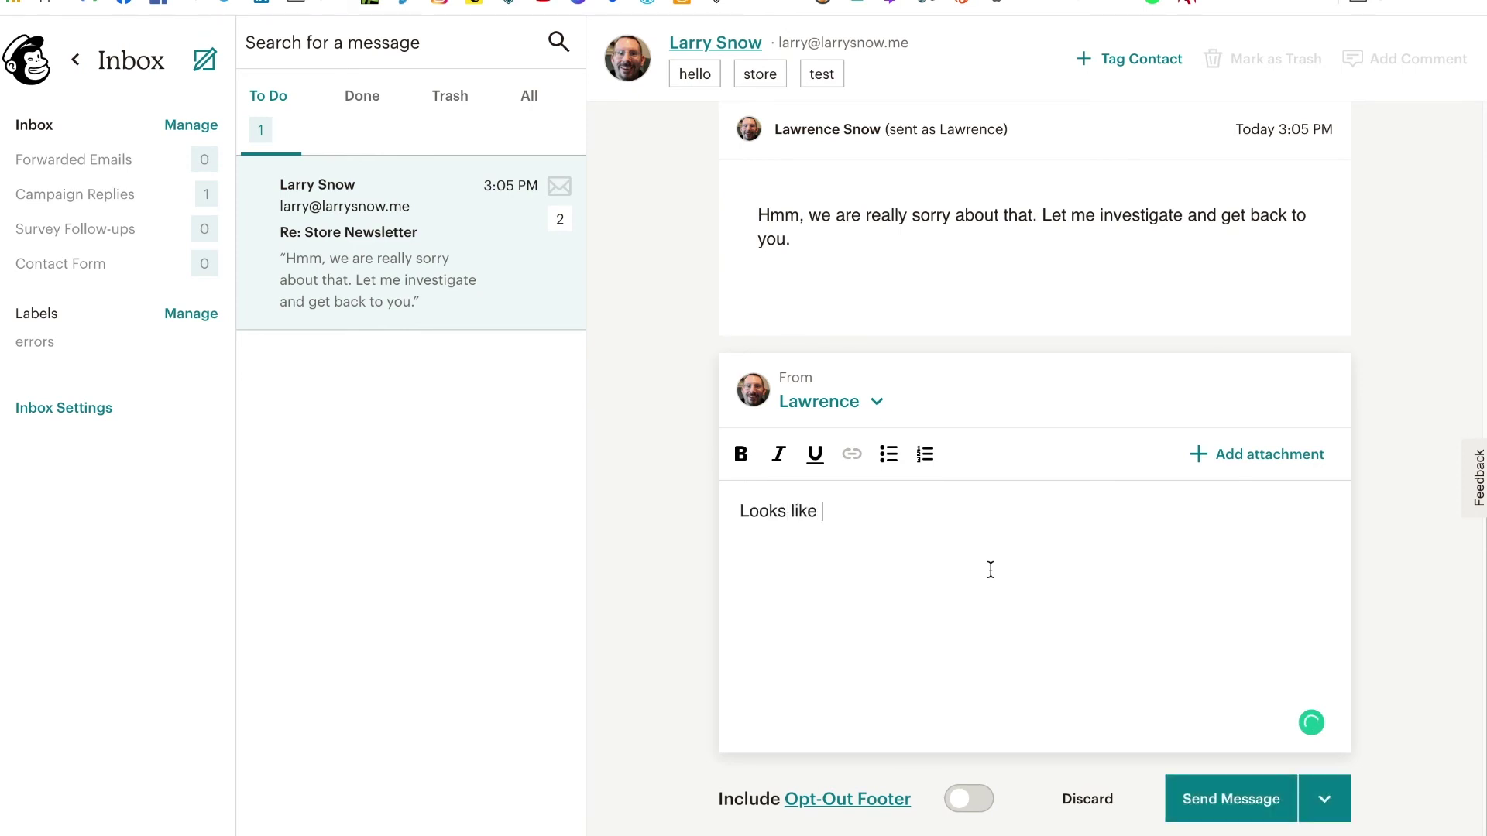
type("we goofed. We;ll")
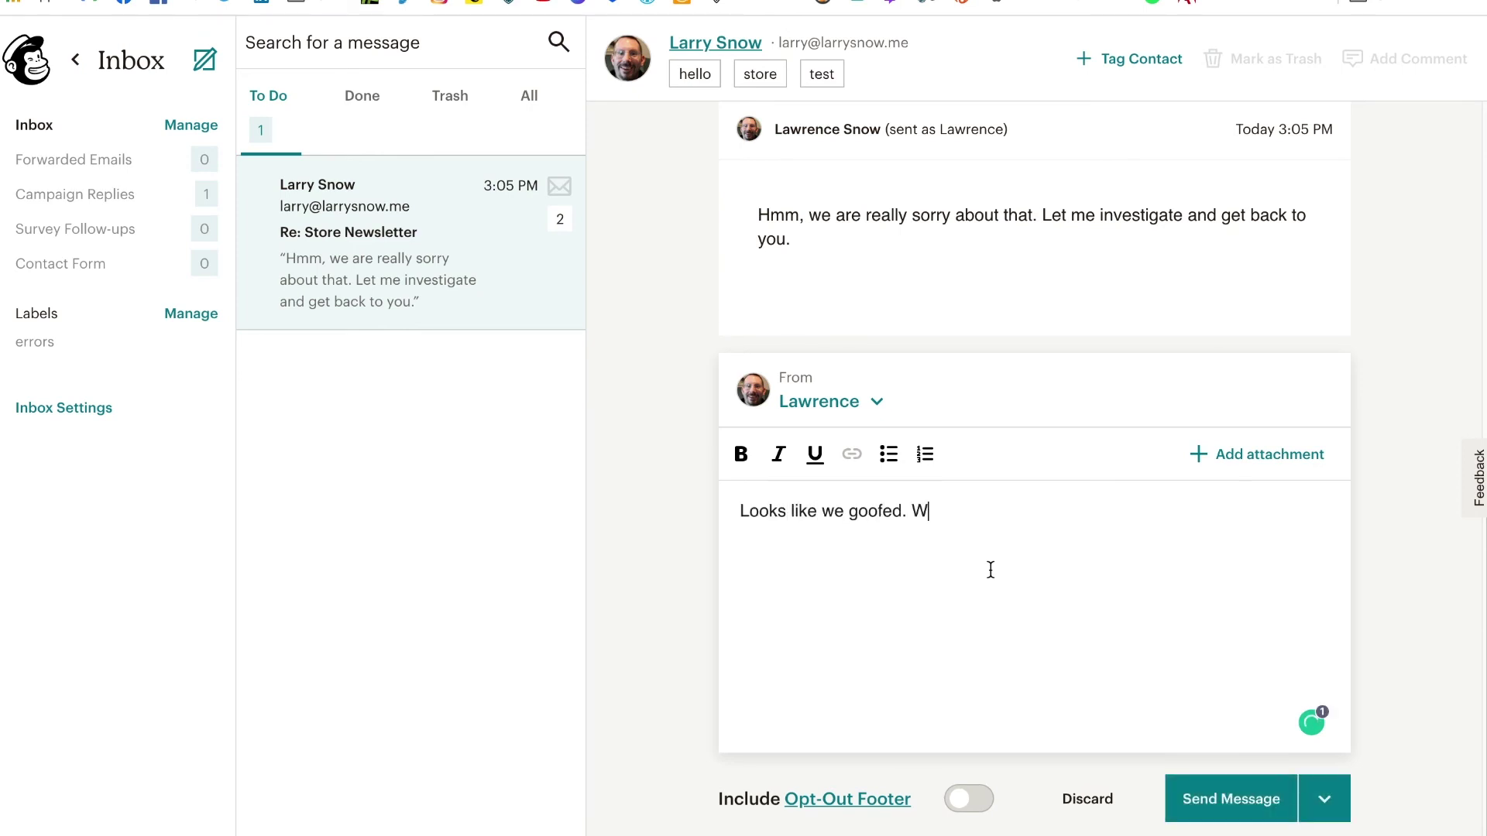
key("BackSpace")
key("BackSpace")
key("BackSpace")
type("'ll send anothe")
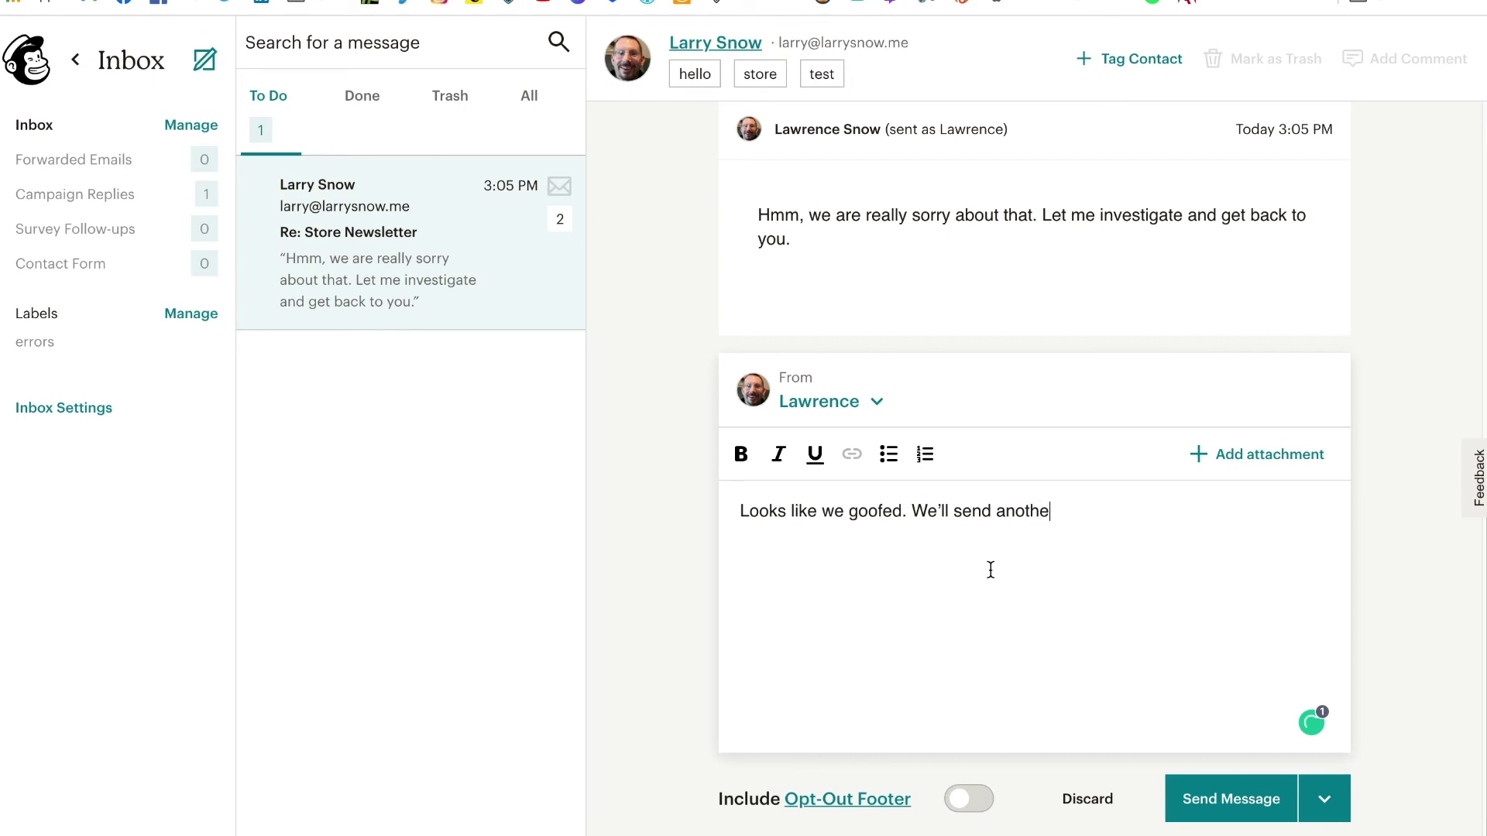
type("r email shortly.")
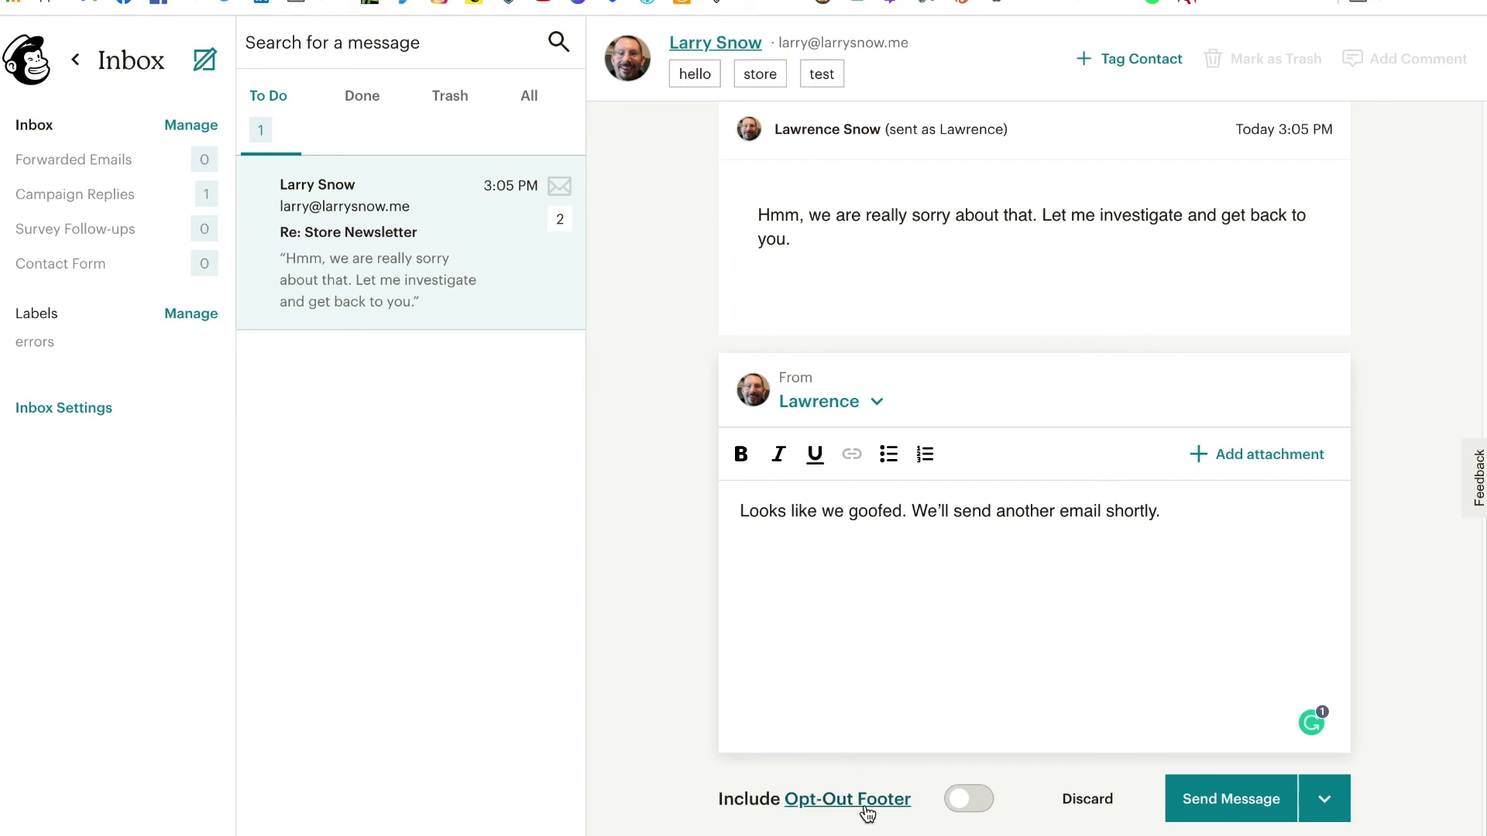
Include the opt-out footer, send the reply, and check it arrives in Gmail
left_click(979, 799)
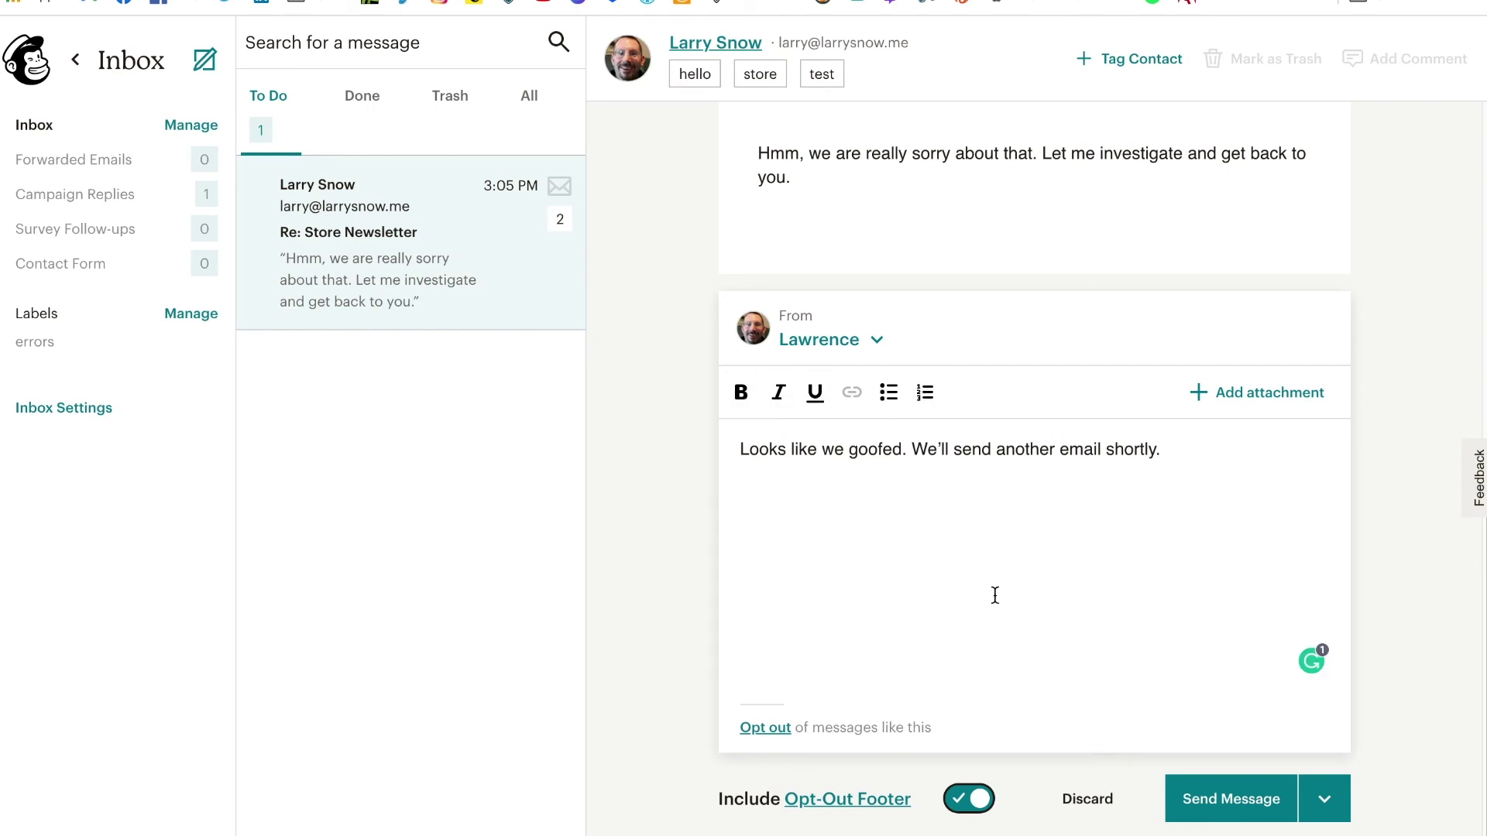
left_click(1234, 798)
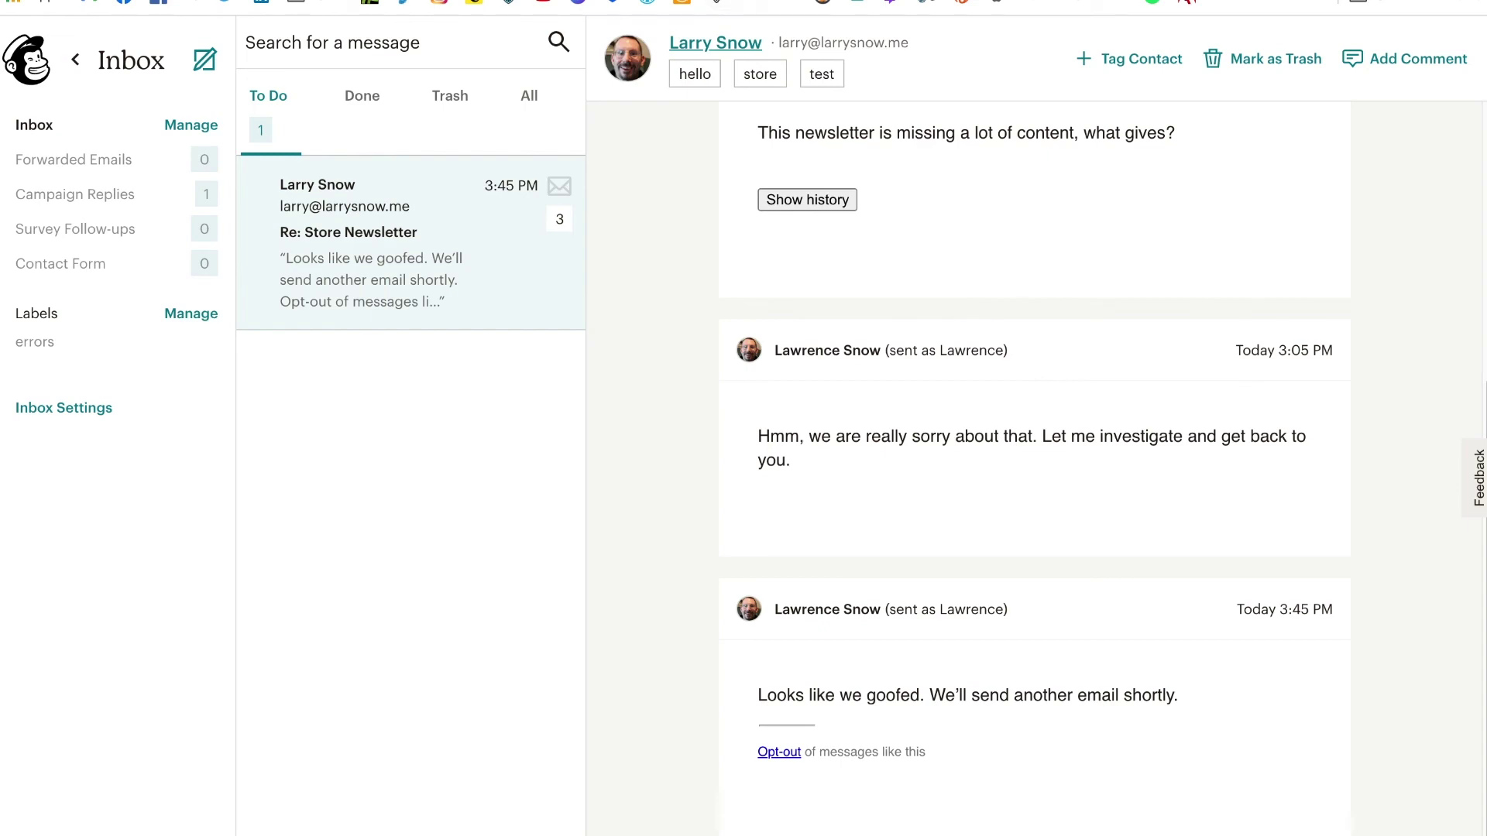
key("ctrl+Tab")
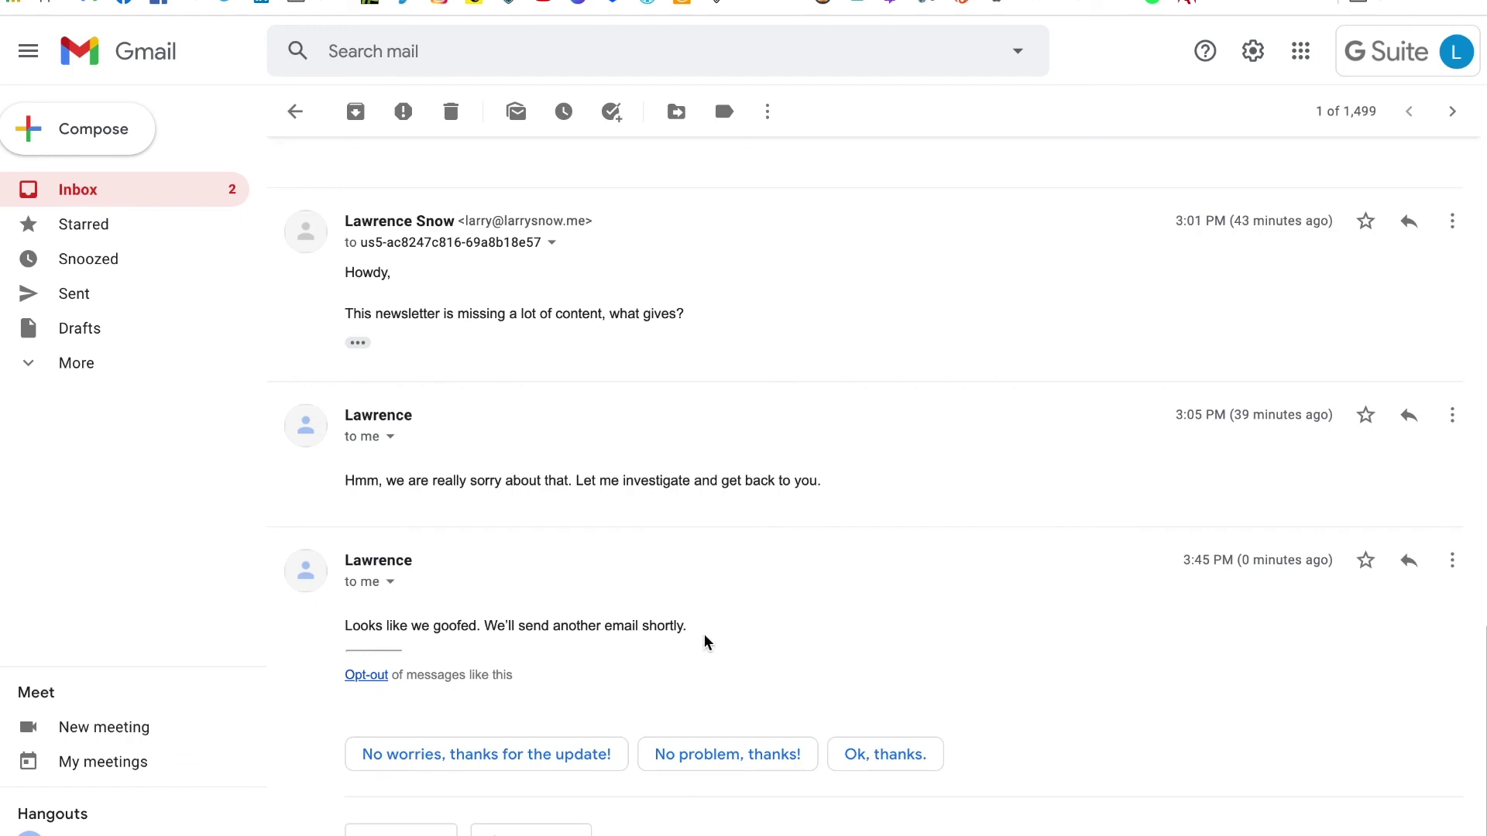
Send a 'Thanks!' reply to the latest Store Newsletter message in Gmail
scroll(705, 643, "up", 15)
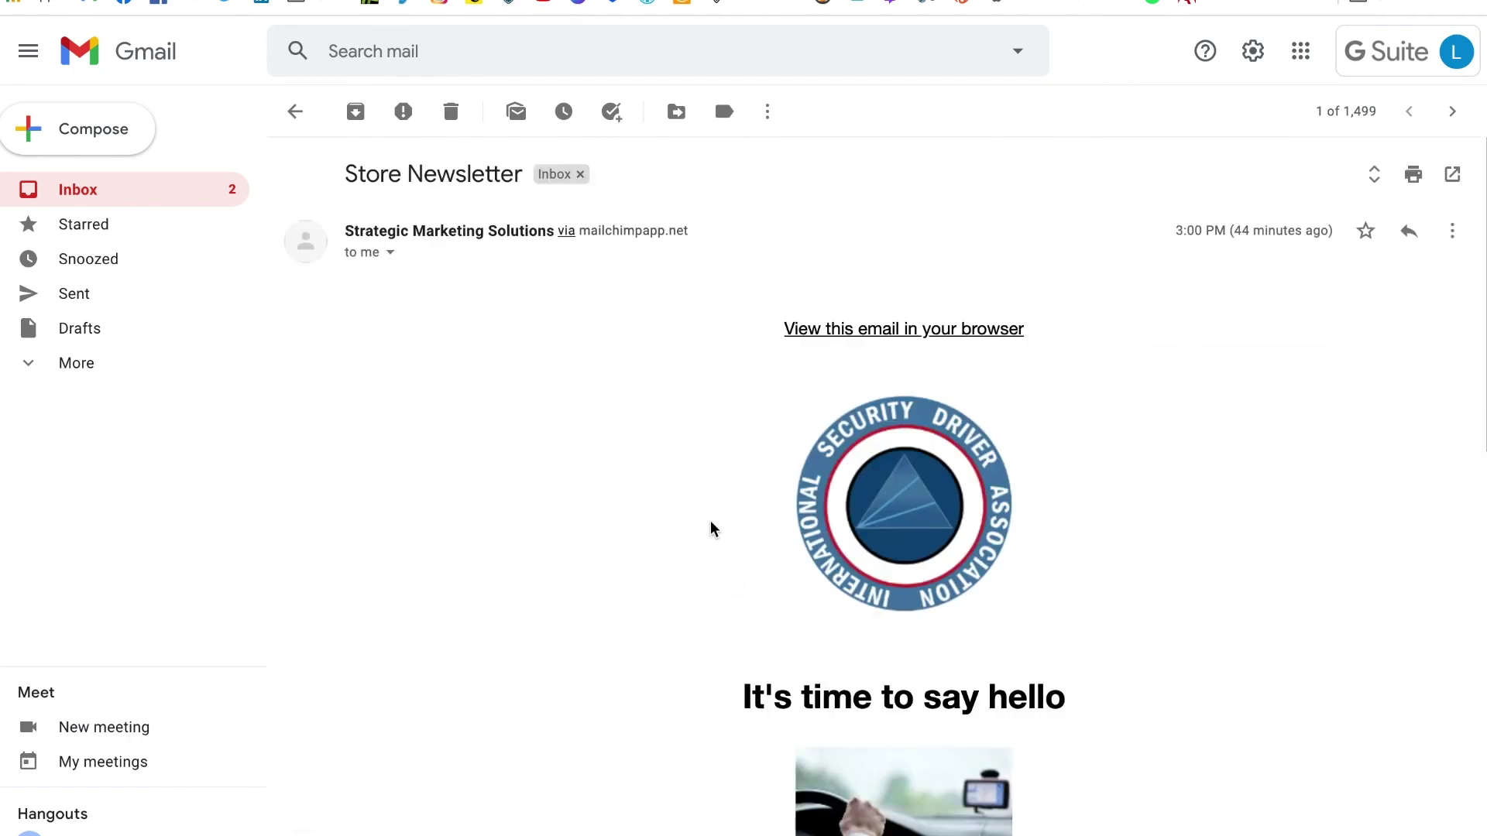
scroll(712, 528, "down", 15)
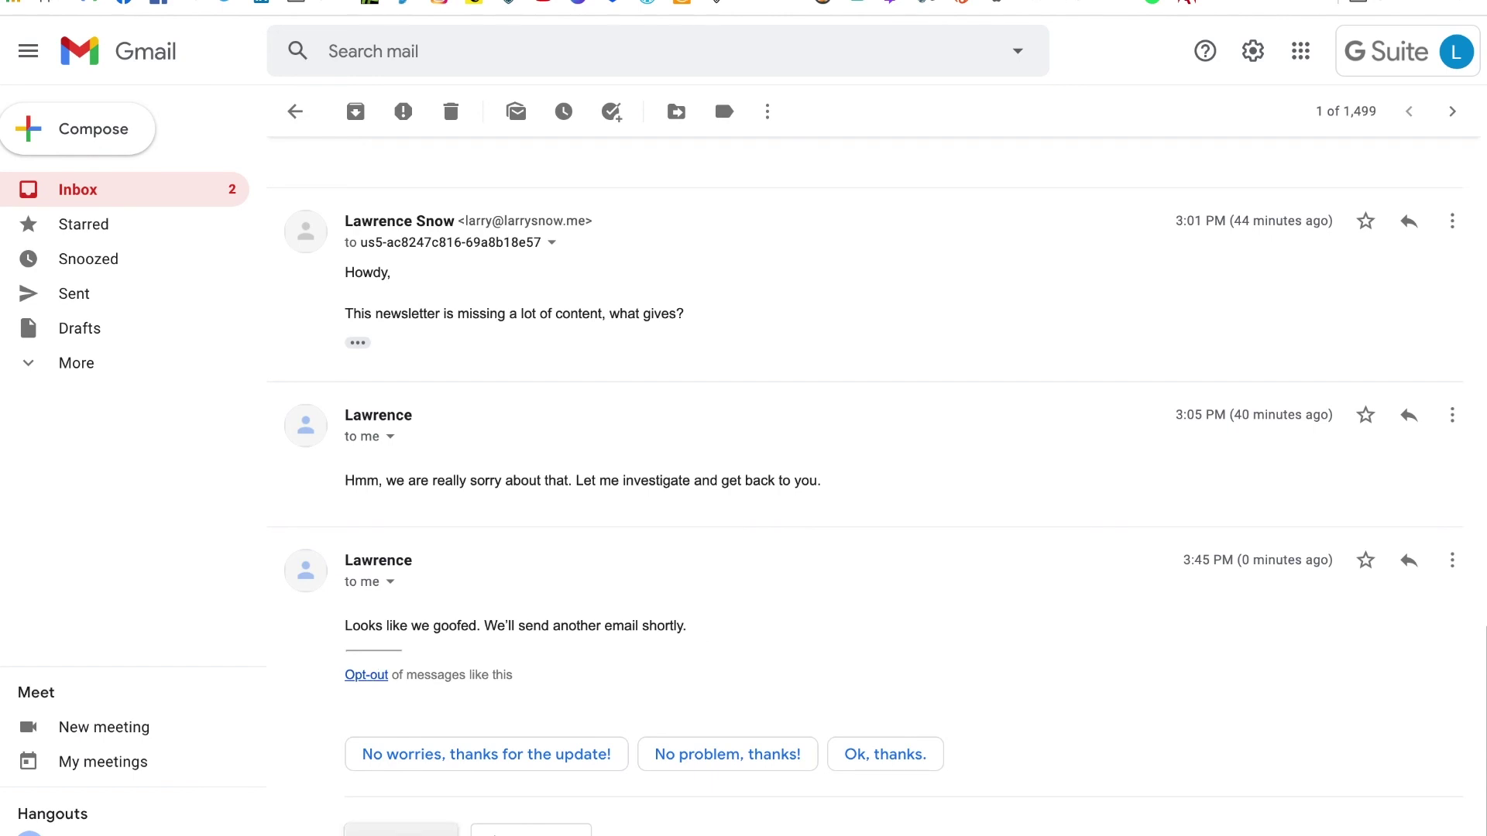
left_click(401, 831)
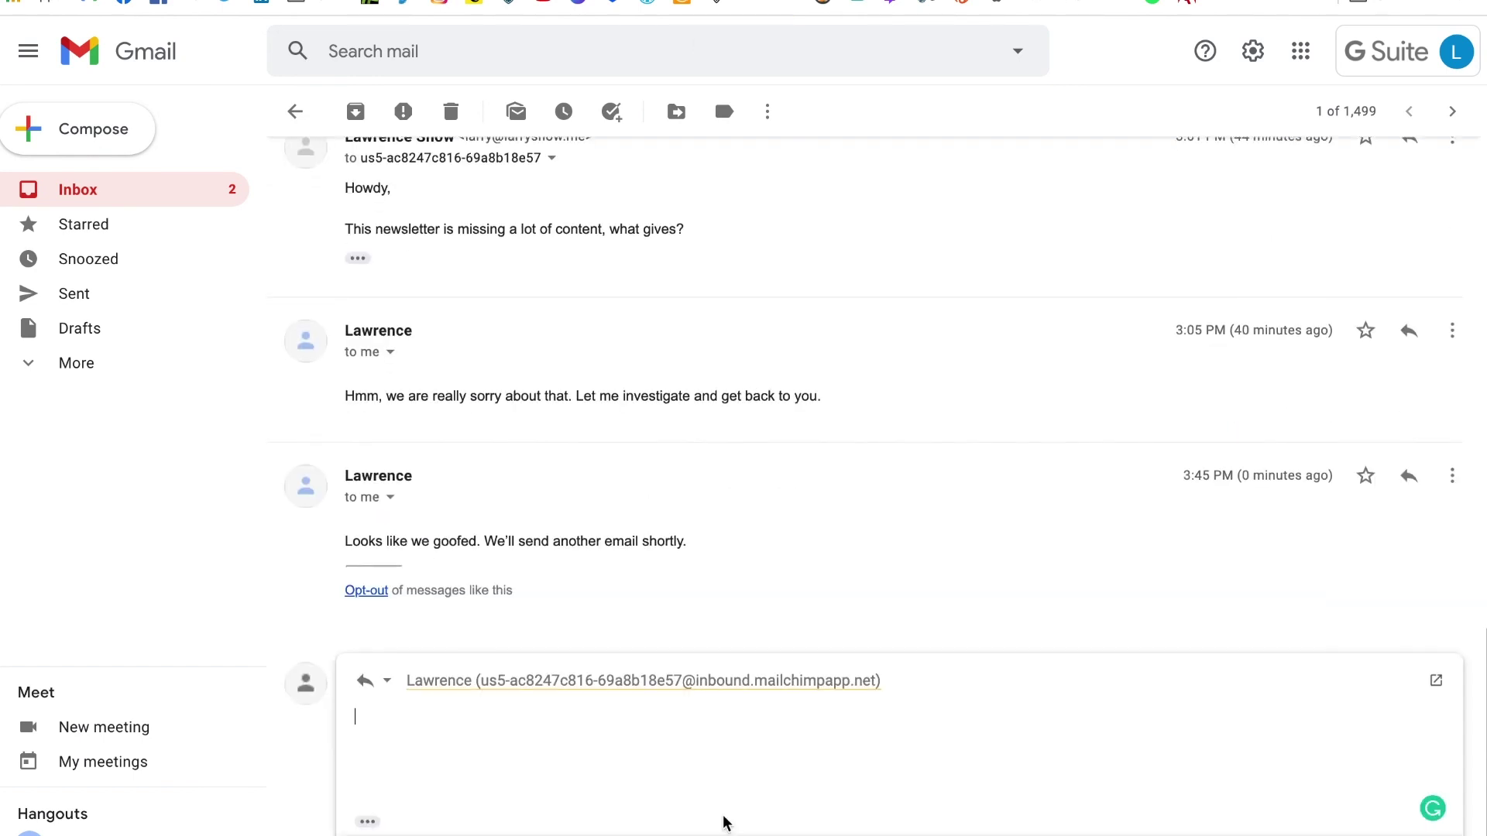
type("T")
key("BackSpace")
type("Thanks!")
key("ctrl+Return")
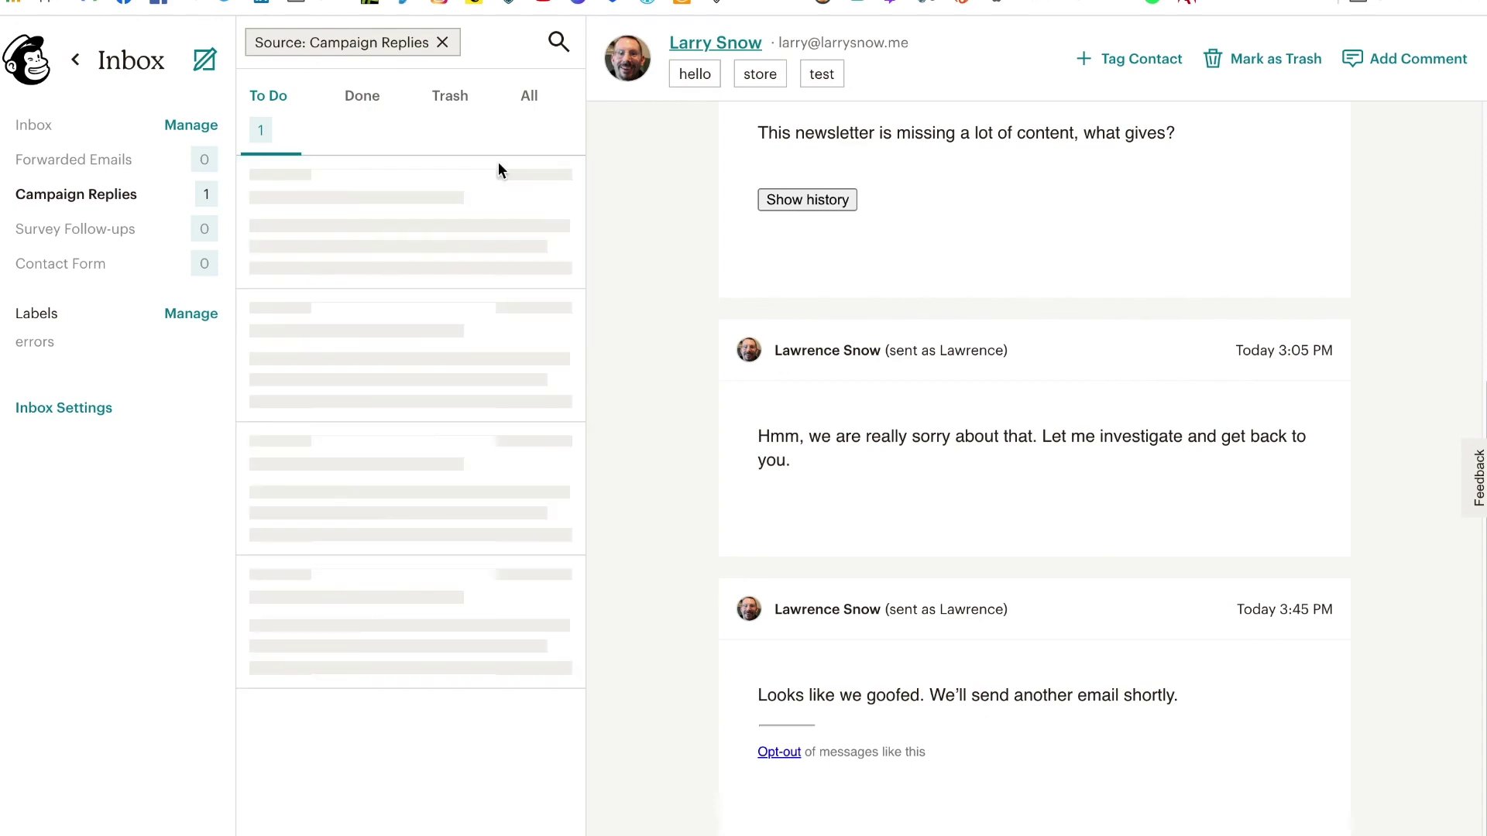
Show the Inbox conversations marked Done, where 'Re: Store Newsletter' now sits
left_click(361, 95)
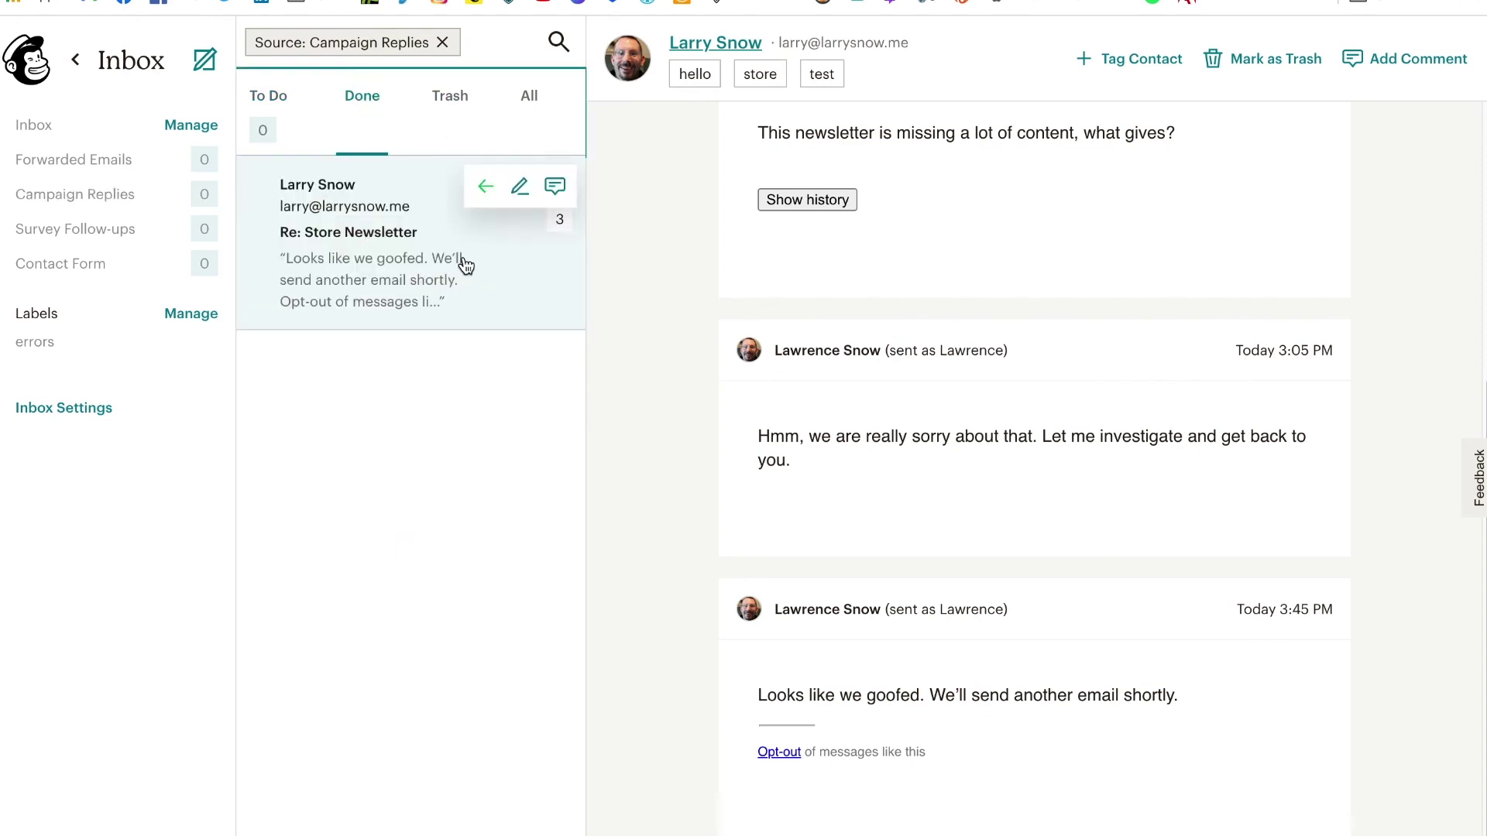